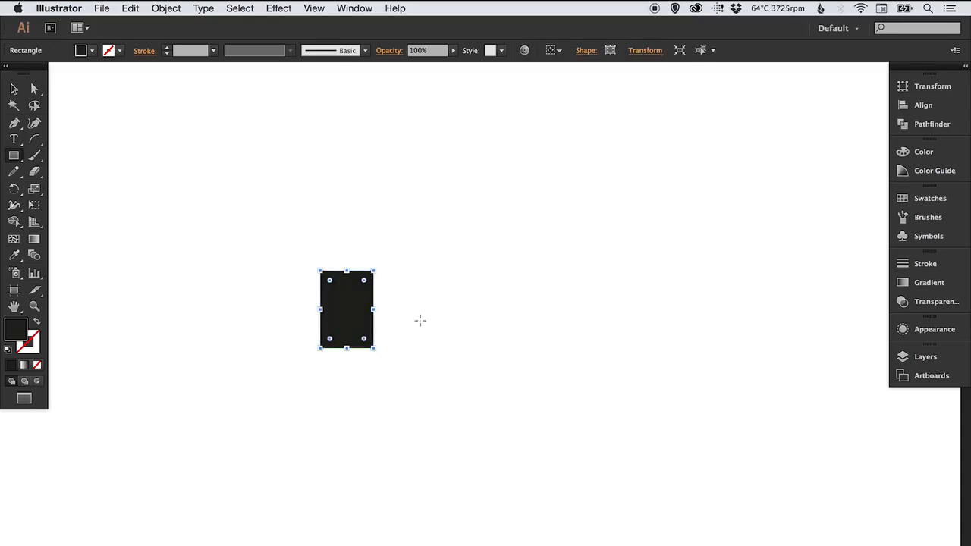
Step: Duplicate the black rectangle in place and move the copy horizontally until it sits flush against the original's right edge
key(v)
click(434, 301)
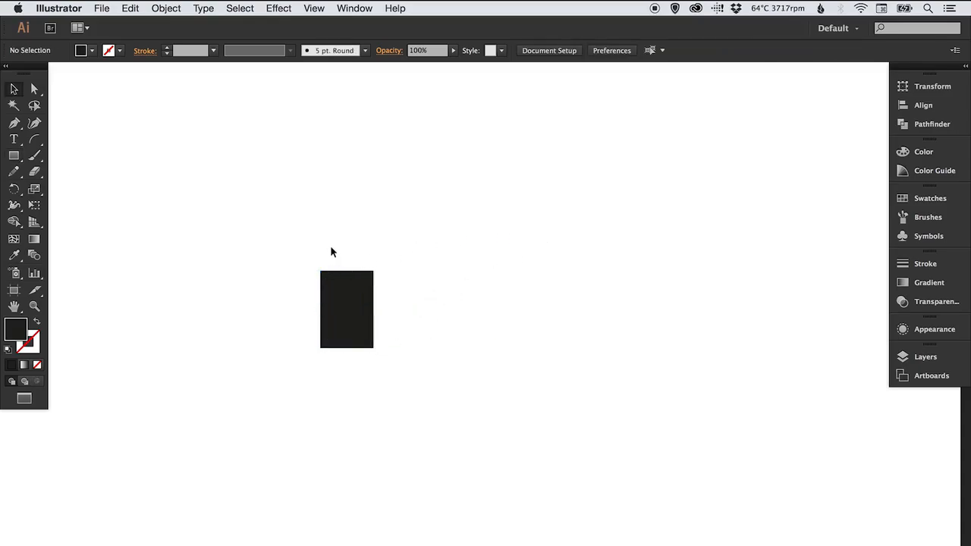
click(345, 293)
click(130, 8)
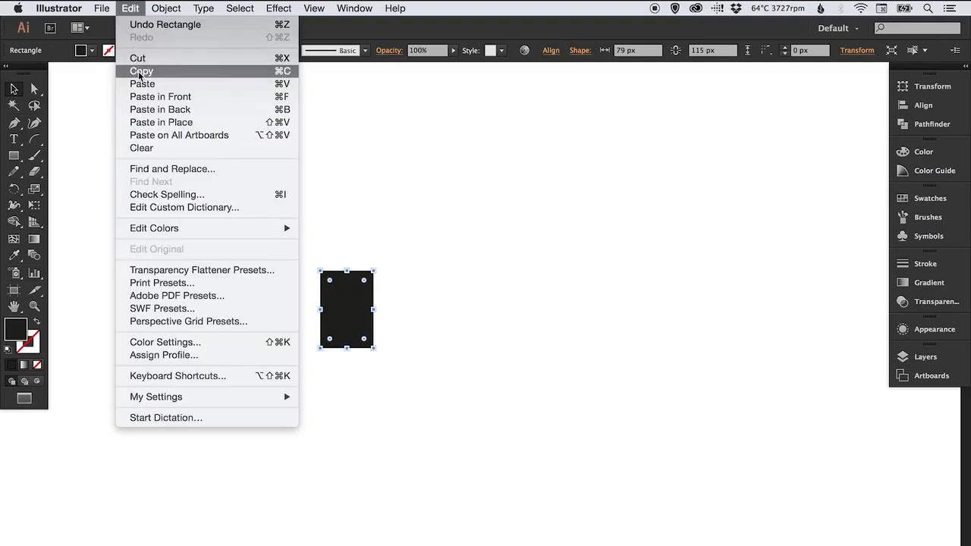
click(139, 73)
click(131, 8)
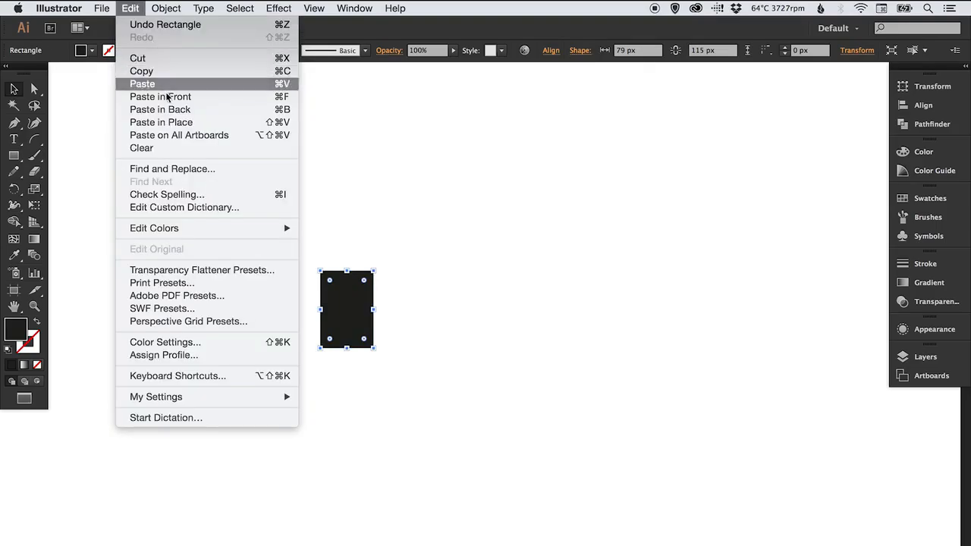
click(158, 122)
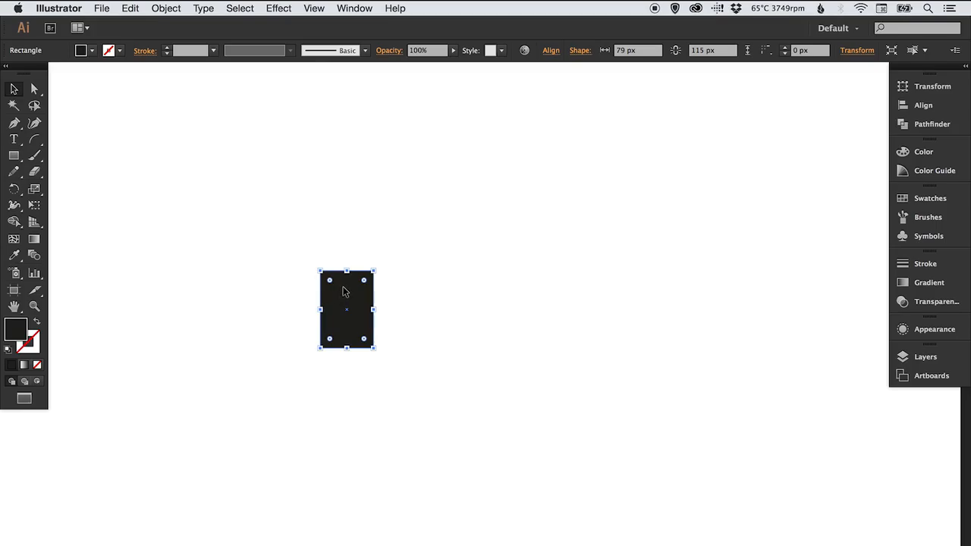
drag(343, 291, 396, 291)
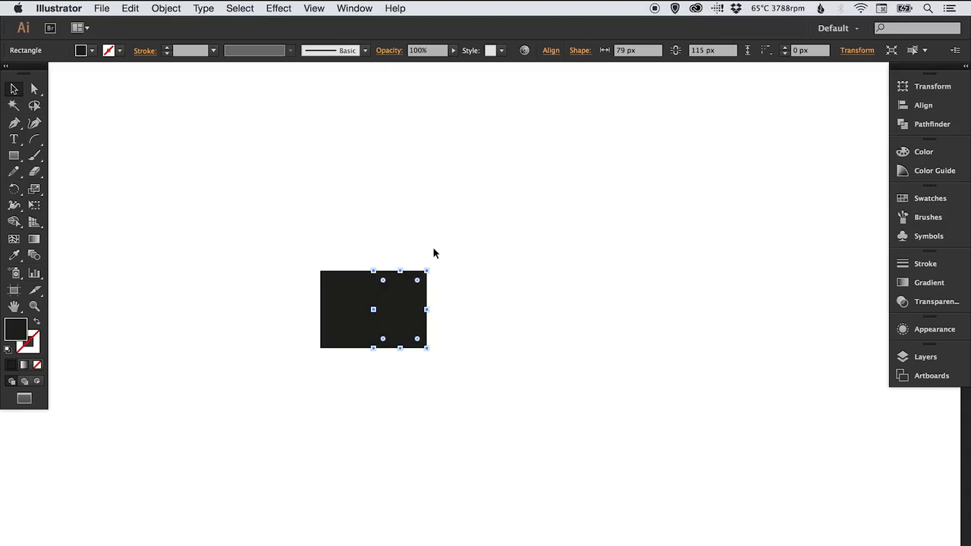
Step: Fill the right-hand rectangle with the red swatch to tell it apart from the black one
click(429, 254)
key(super+space)
drag(355, 253, 403, 322)
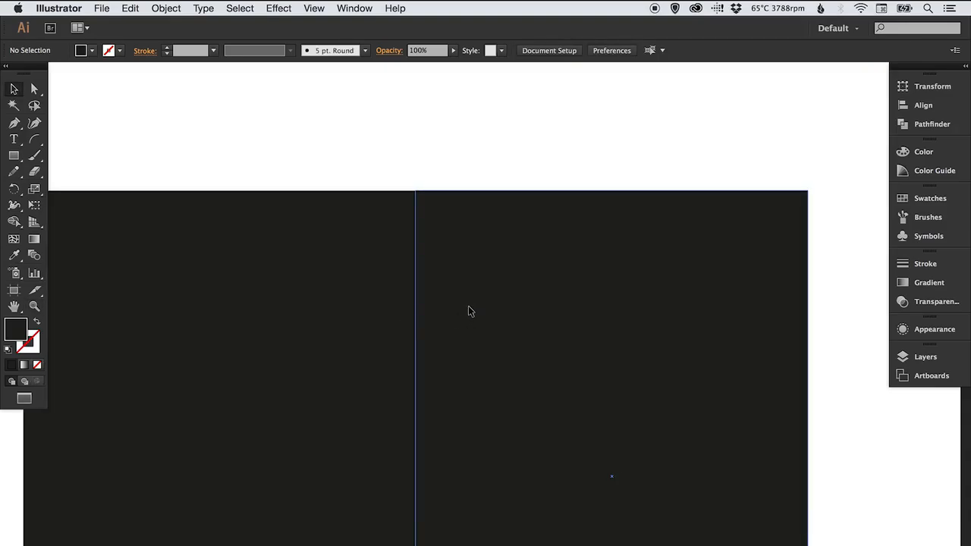
click(470, 311)
key(super+0)
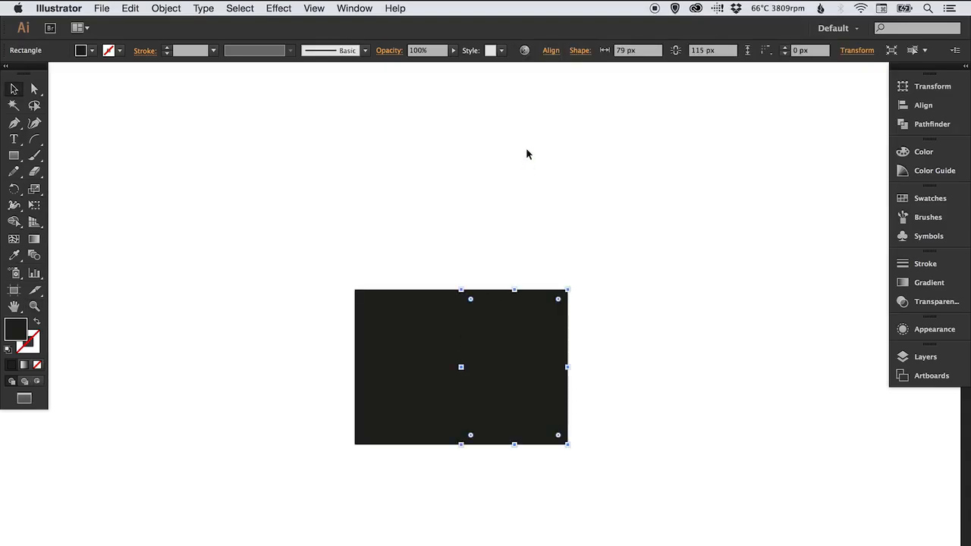
scroll(446, 271, down, 2)
scroll(447, 271, right, 4)
click(917, 198)
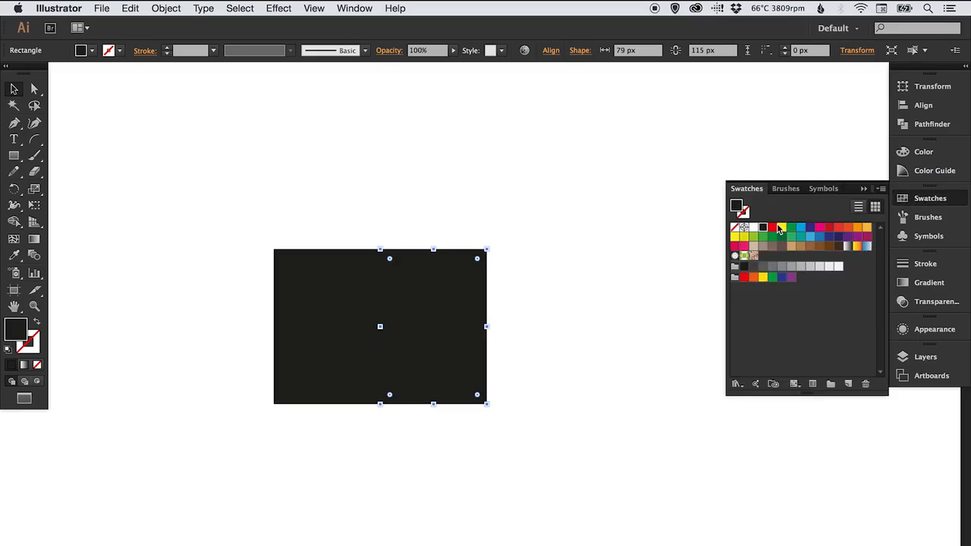
click(772, 227)
click(911, 198)
scroll(625, 286, left, 1)
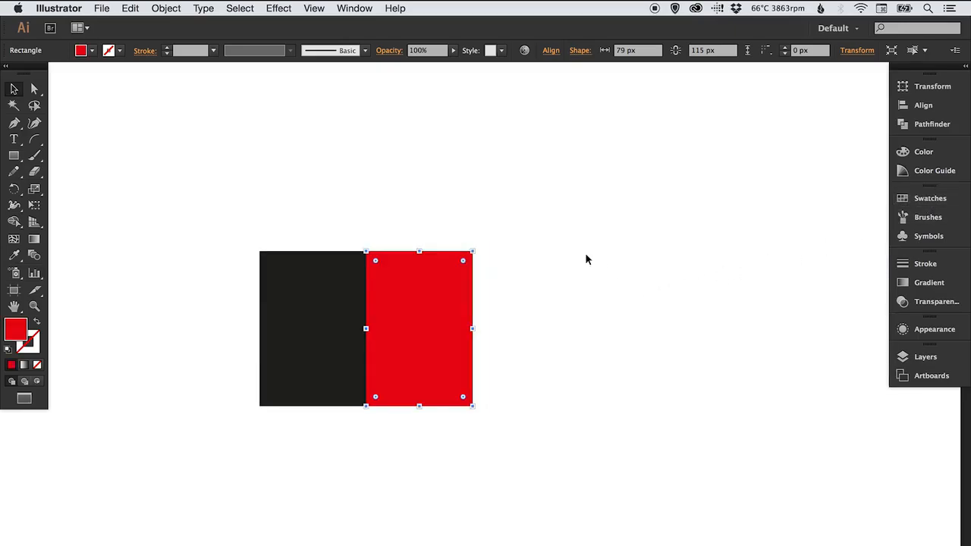
key(super+minus)
drag(530, 290, 478, 296)
click(507, 279)
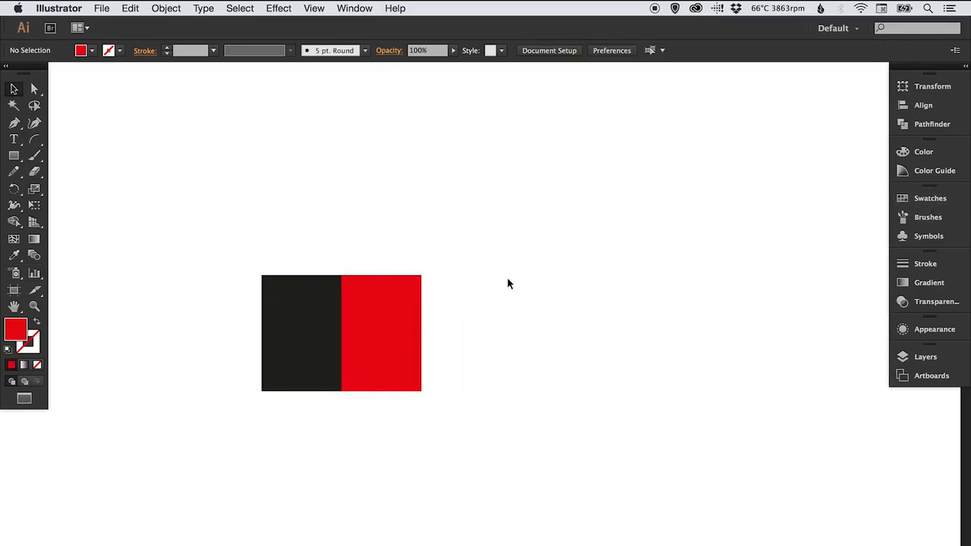
Step: Scale the red rectangle's two right anchor points vertically apart to flare it into a symmetrical speaker cone
click(34, 88)
drag(436, 268, 401, 436)
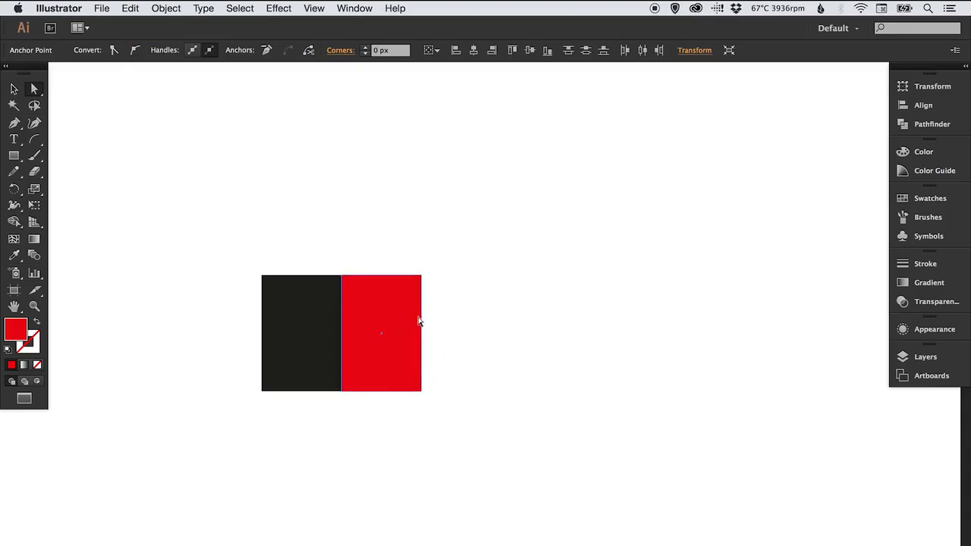
click(34, 188)
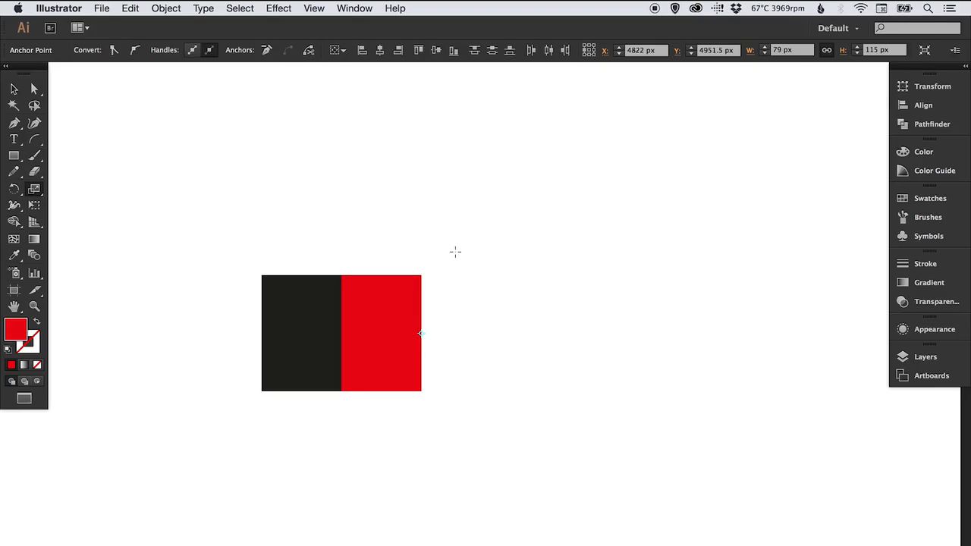
drag(455, 252, 464, 150)
key(v)
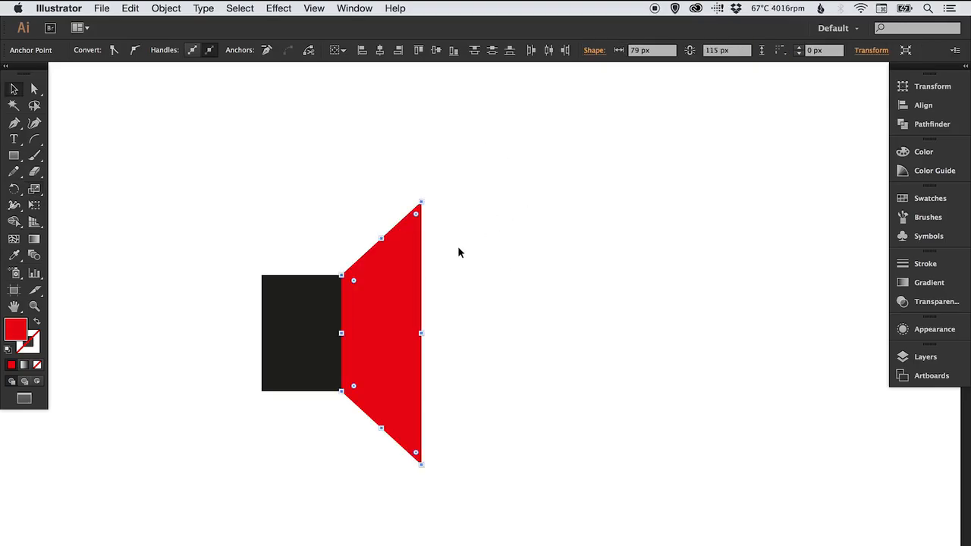
click(458, 252)
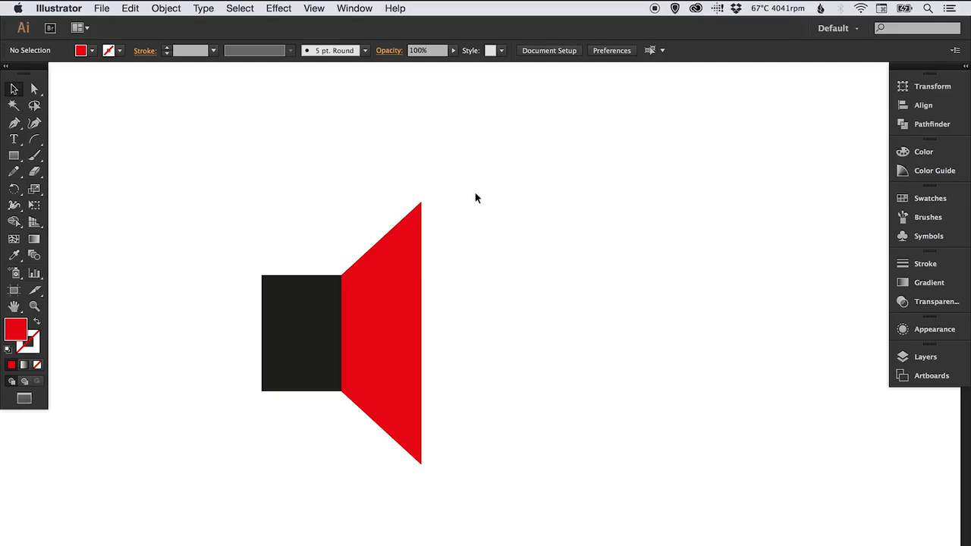
Step: Nudge the red cone's two right anchor points horizontally outward to make the cone slightly wider
key(a)
drag(444, 190, 413, 226)
drag(410, 481, 448, 432)
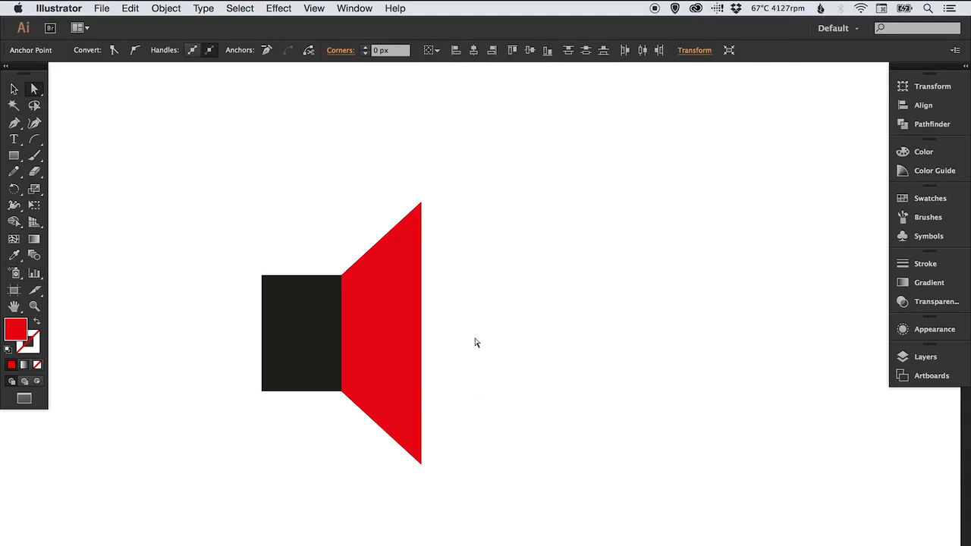
key(Right)
key(Right)
key(Right)
key(Right)
key(Right)
key(Right)
key(Right)
key(Right)
key(Right)
key(Right)
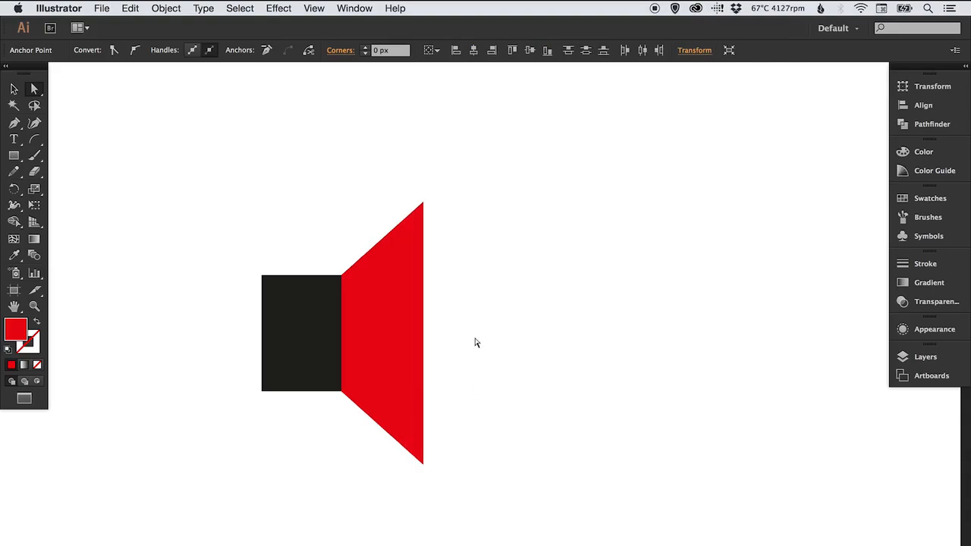
key(Right)
key(Right)
key(Right)
key(Right)
key(Right)
key(Right)
key(Right)
key(Right)
key(Right)
key(Right)
key(Right)
key(Right)
key(Right)
key(Right)
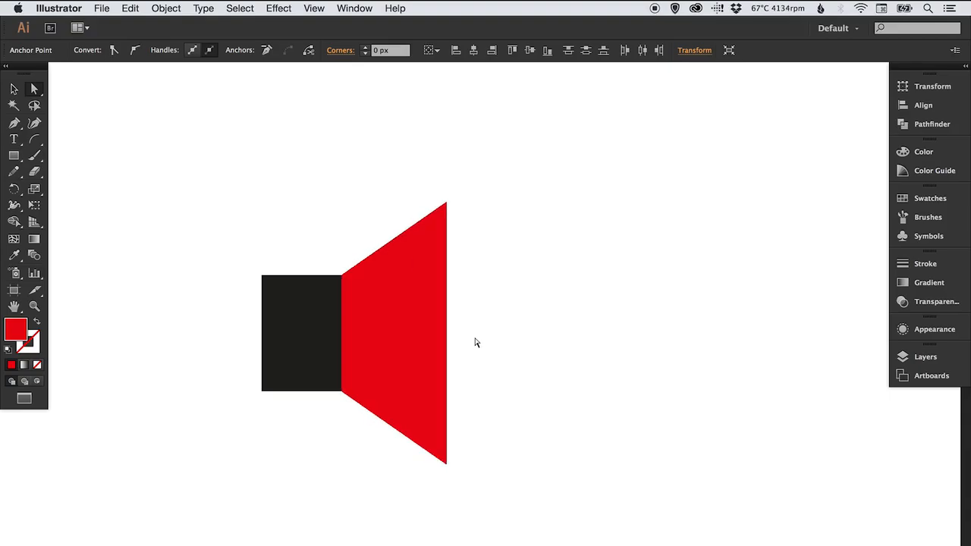
key(Left)
key(Left)
key(Left)
key(Left)
key(Left)
key(Left)
key(Left)
key(Left)
key(Left)
key(Left)
key(Left)
key(Left)
key(Left)
key(Left)
key(Left)
key(Left)
key(Left)
key(Left)
key(Left)
key(Left)
key(Right)
key(Right)
key(Right)
key(Right)
key(Right)
key(Right)
key(Right)
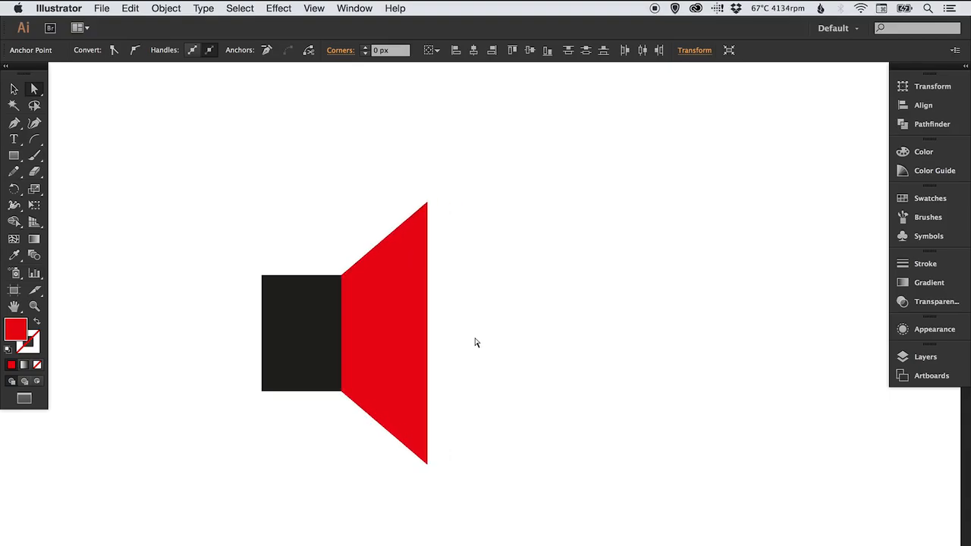
key(Right)
key(Right)
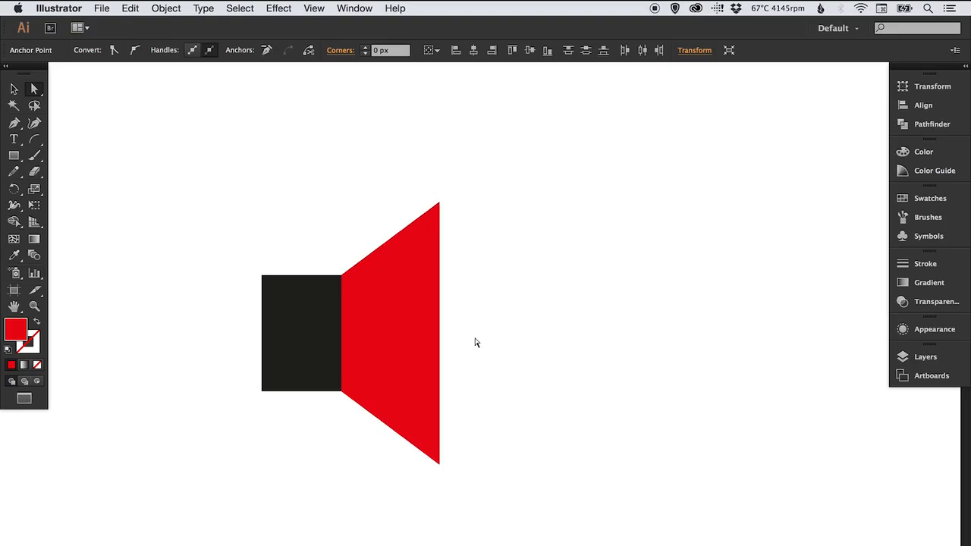
key(Left)
key(Right)
key(v)
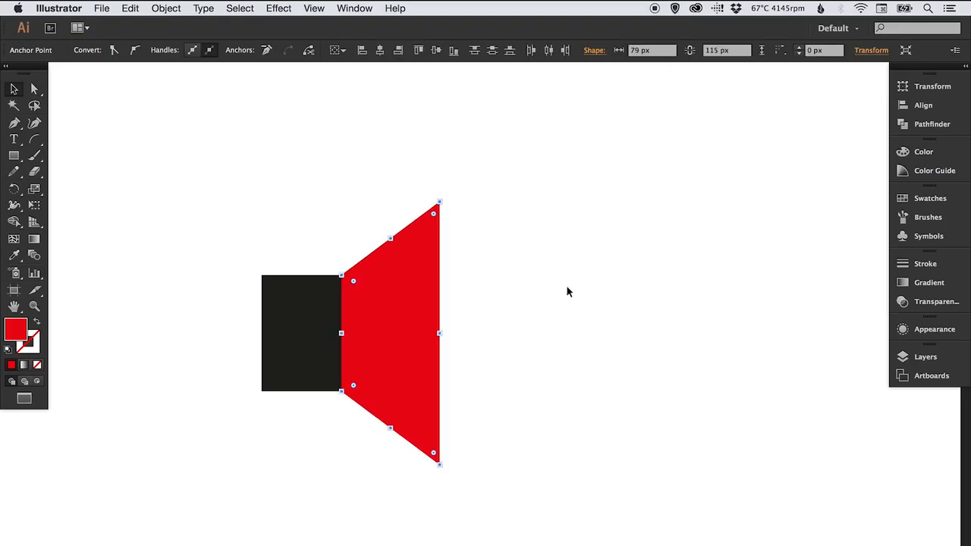
click(566, 286)
Step: Fill the red cone with the black swatch so it matches the speaker's rectangular base
drag(490, 271, 451, 262)
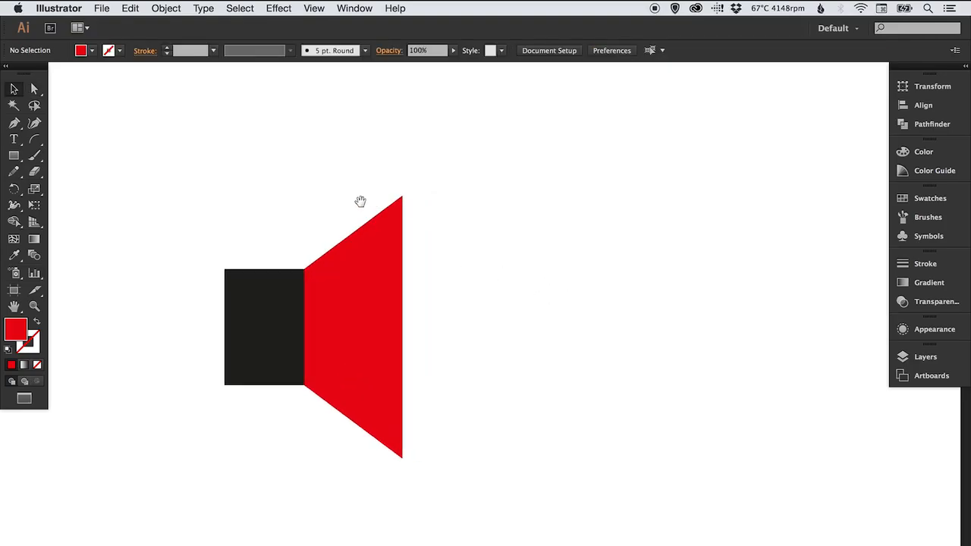
drag(359, 202, 377, 223)
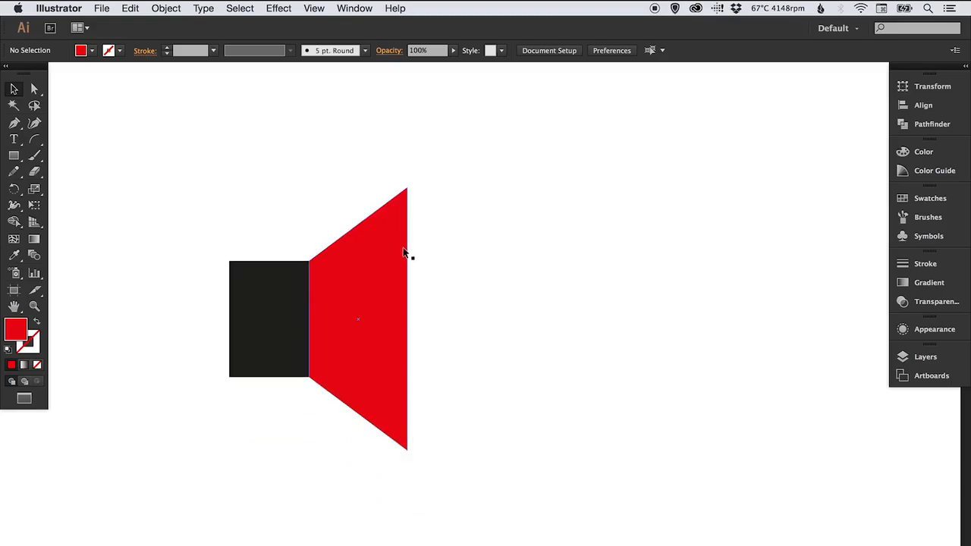
click(392, 271)
click(930, 198)
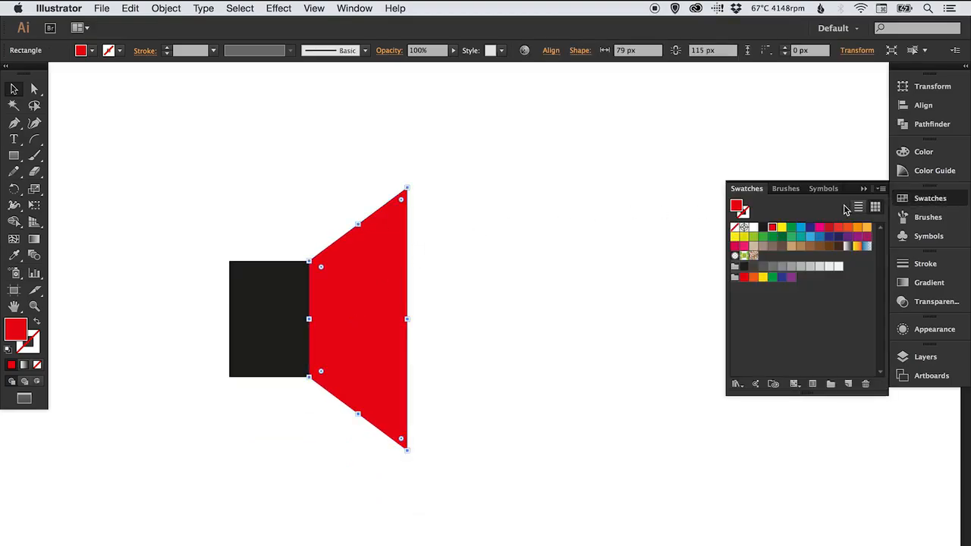
click(763, 228)
click(910, 199)
click(578, 258)
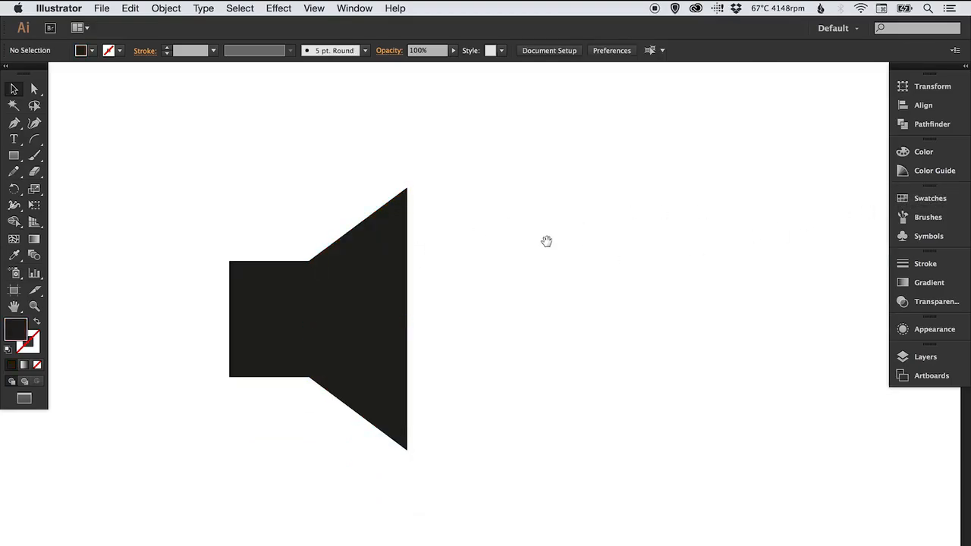
Step: Draw a black circle with the Ellipse tool in the empty space to the right of the speaker shape
drag(547, 241, 505, 246)
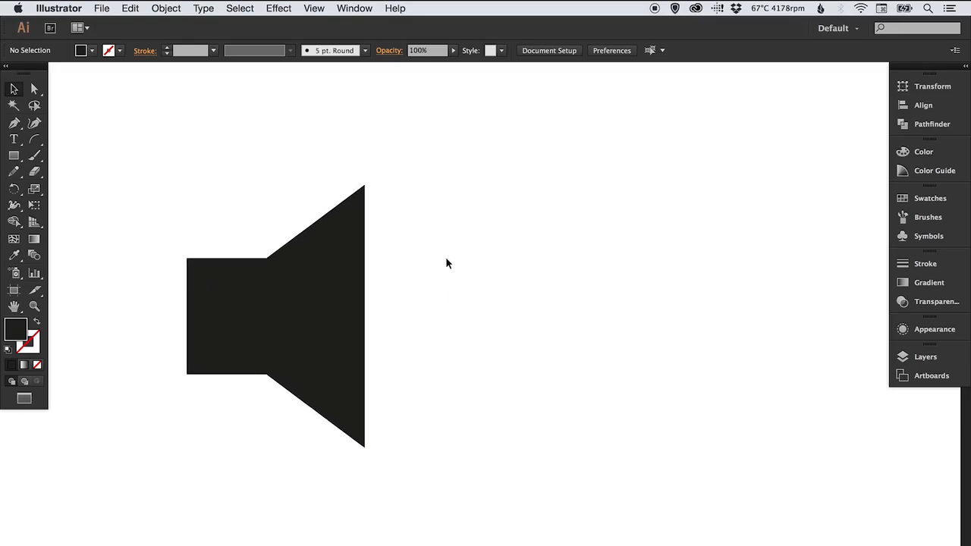
click(14, 157)
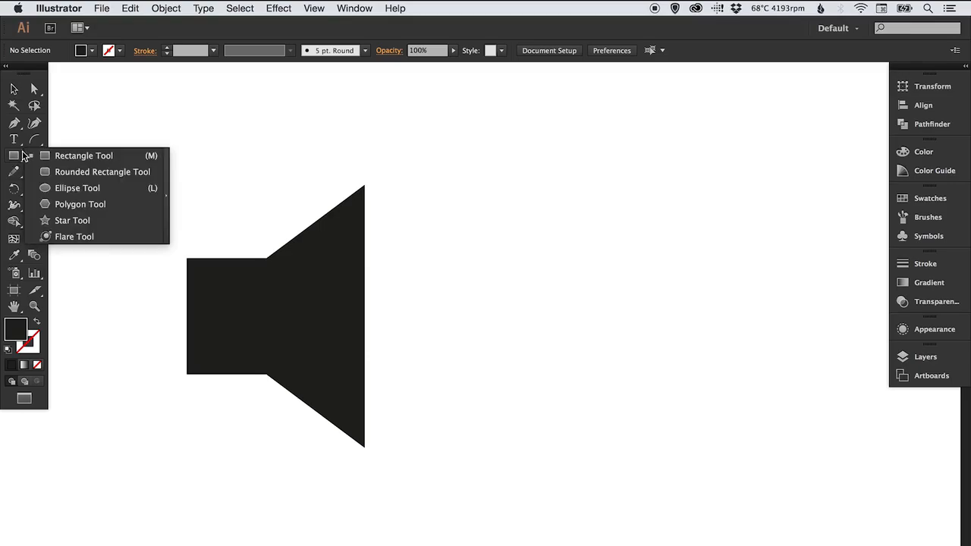
click(63, 189)
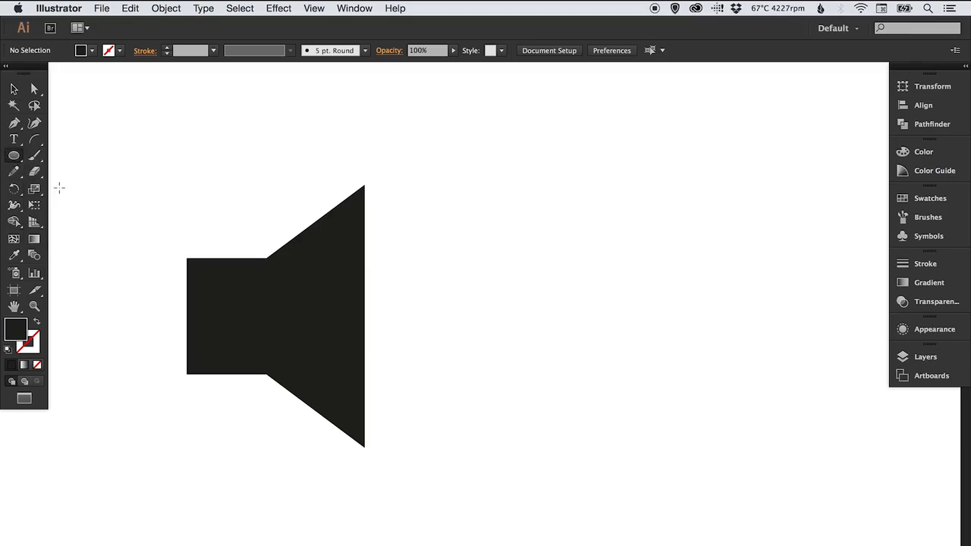
drag(459, 207, 660, 405)
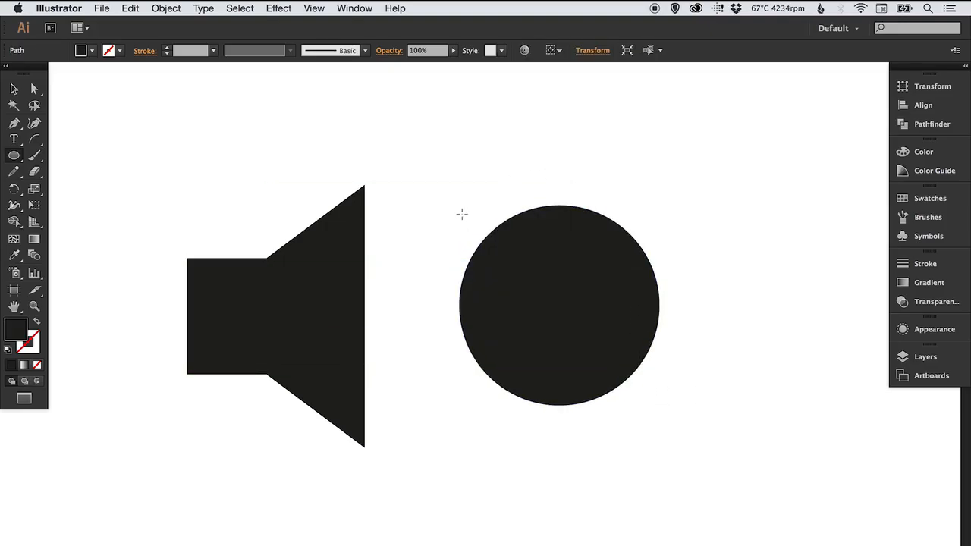
Step: Delete the circle's leftmost anchor point, leaving only its right half
key(a)
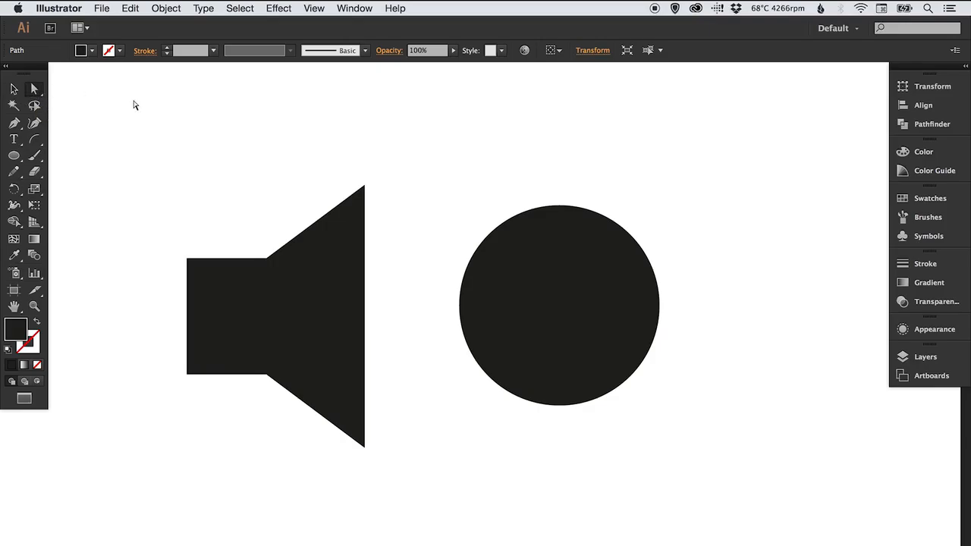
click(463, 312)
click(419, 311)
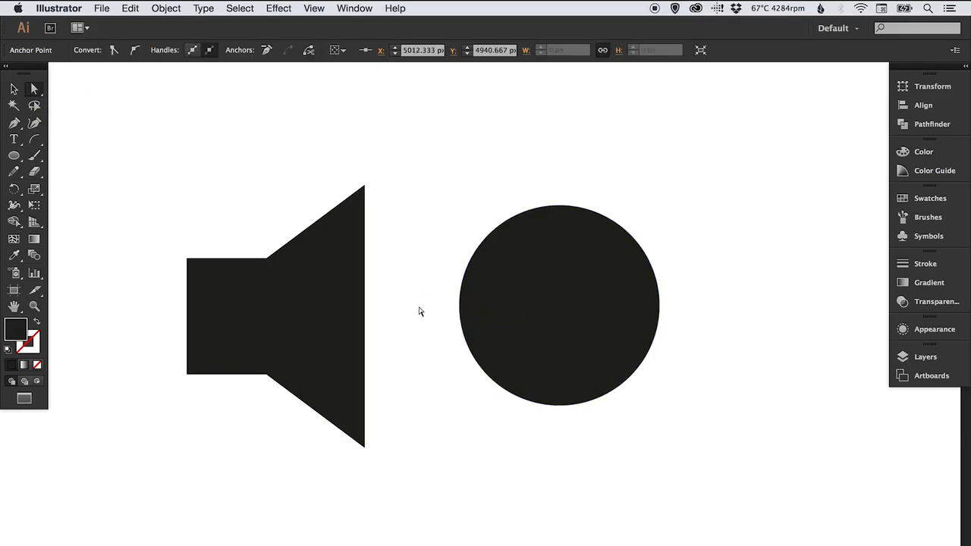
key(Delete)
key(v)
click(464, 301)
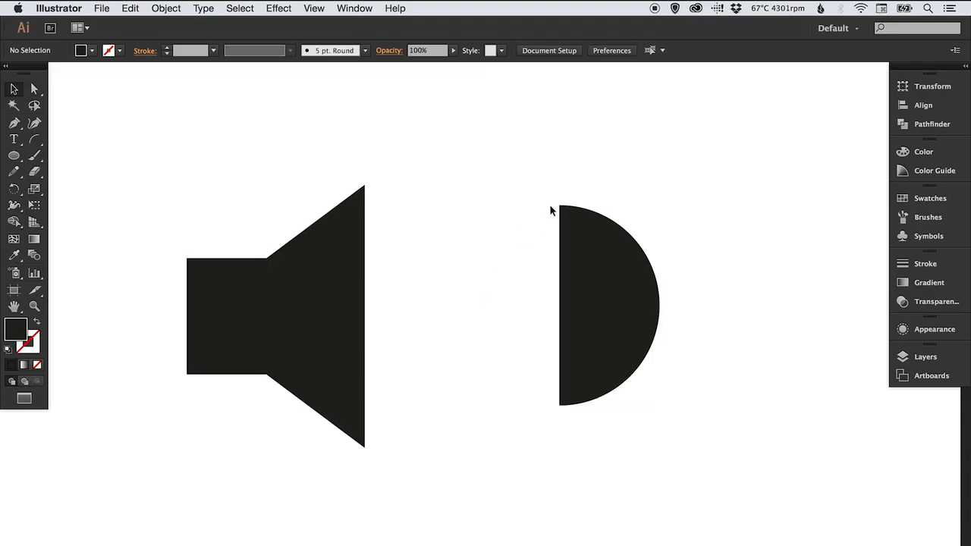
Step: Swap the half circle's fill and stroke, and set its stroke weight to 15 pt
click(637, 325)
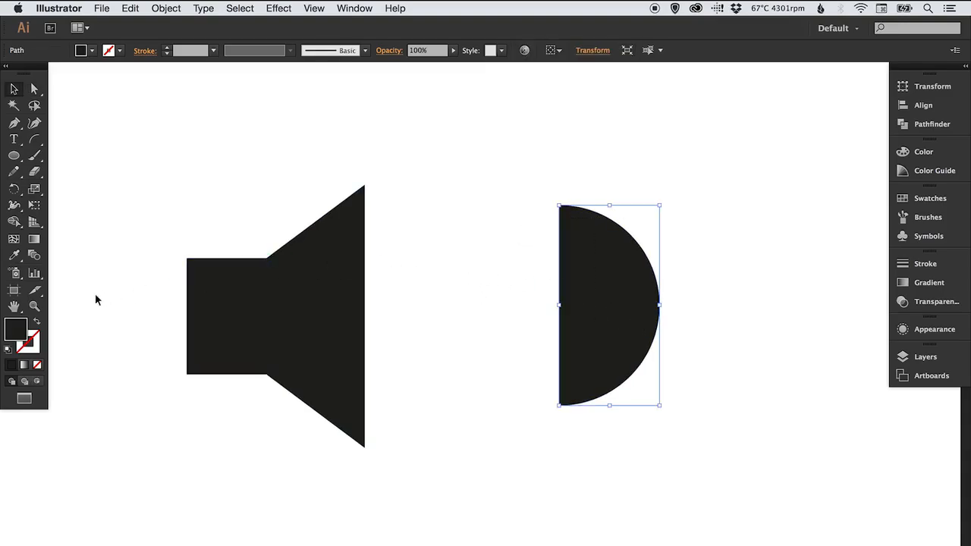
click(36, 323)
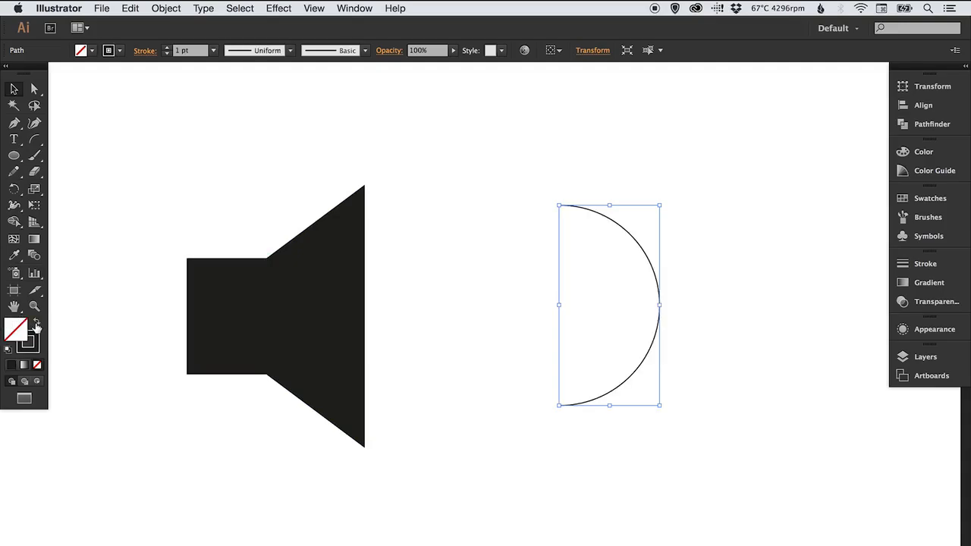
click(926, 264)
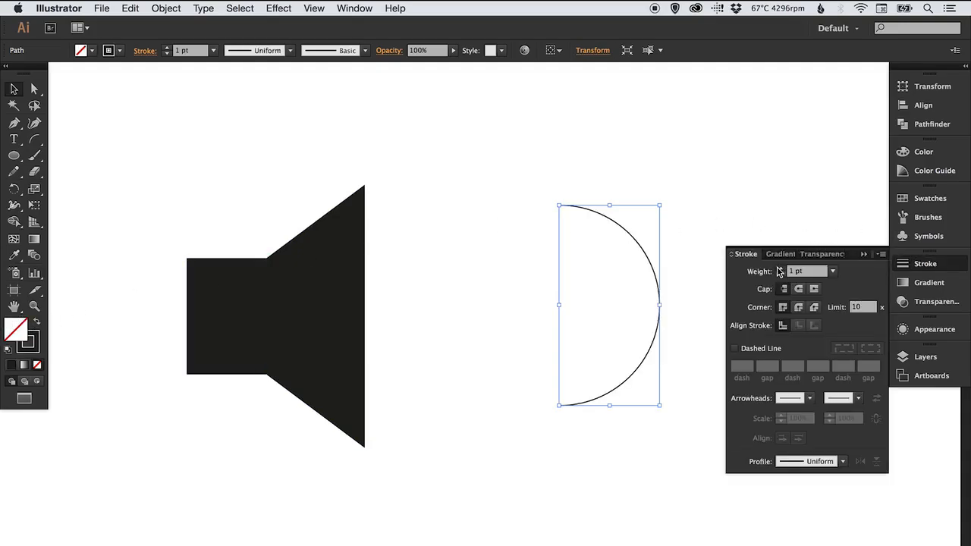
click(779, 270)
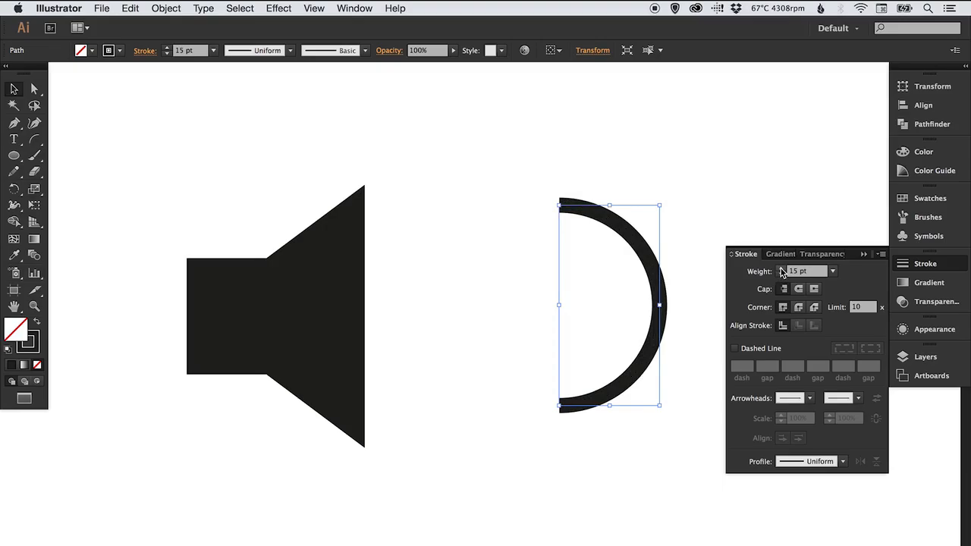
Step: Increase the half circle's stroke weight to 17 pt
click(780, 271)
click(780, 270)
click(745, 216)
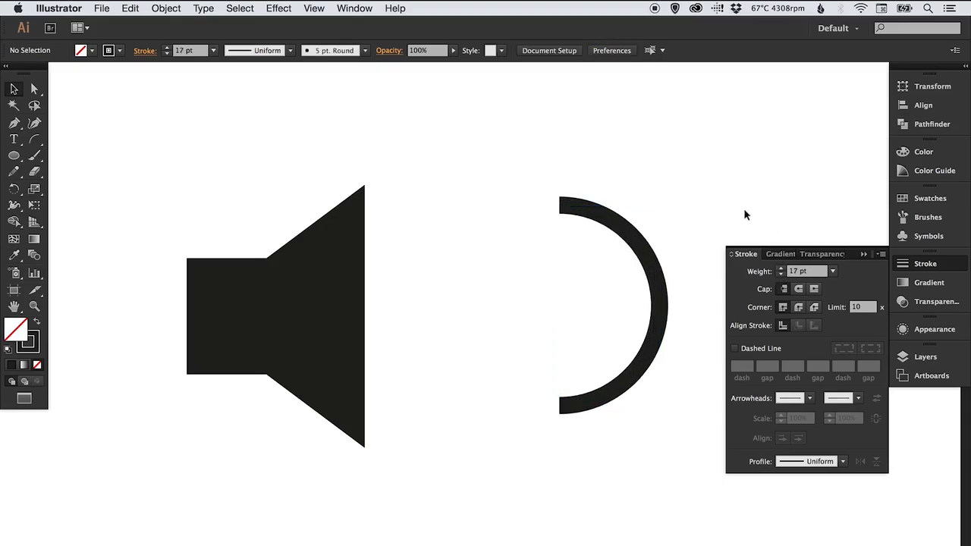
Step: Try the Round Cap option on the half circle's stroke ends and undo it
drag(647, 202, 616, 257)
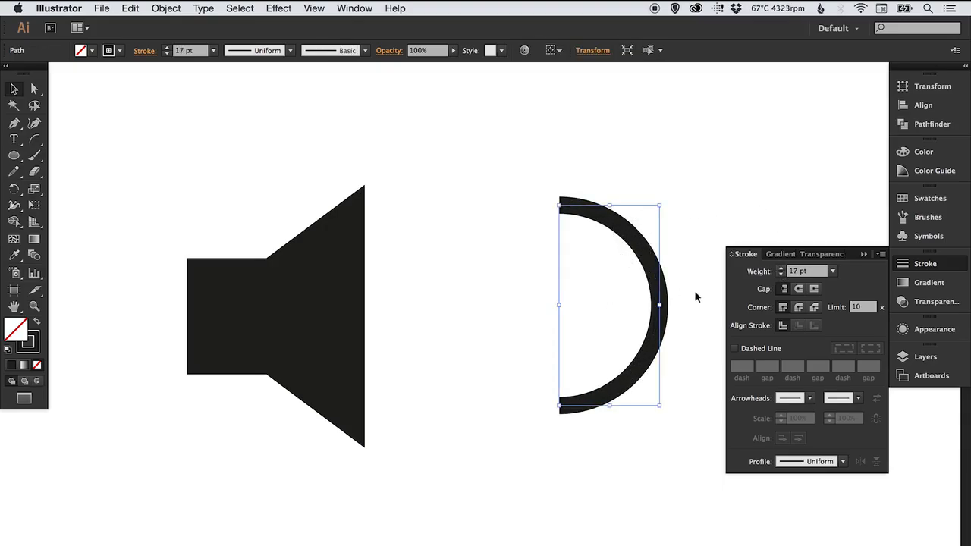
click(797, 293)
click(743, 177)
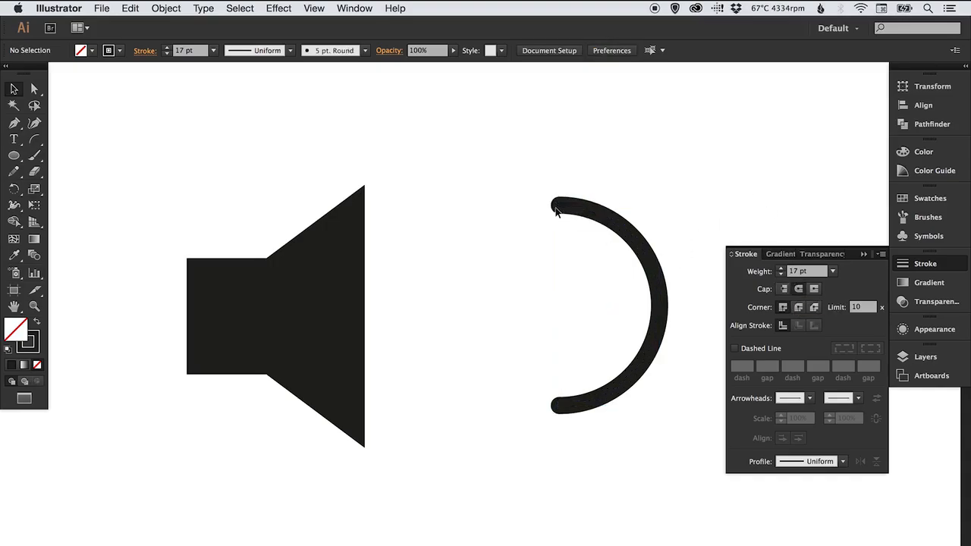
drag(605, 251, 606, 253)
click(783, 289)
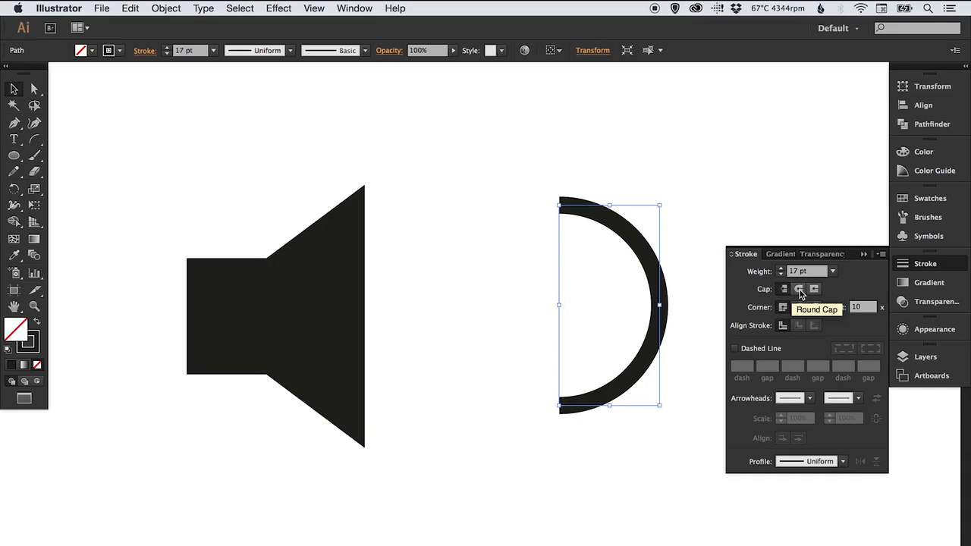
click(799, 289)
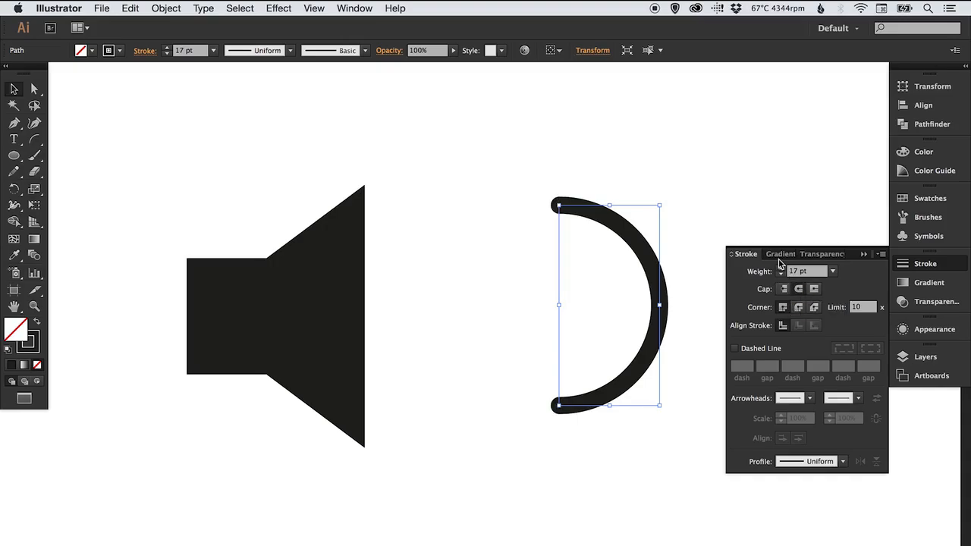
click(689, 176)
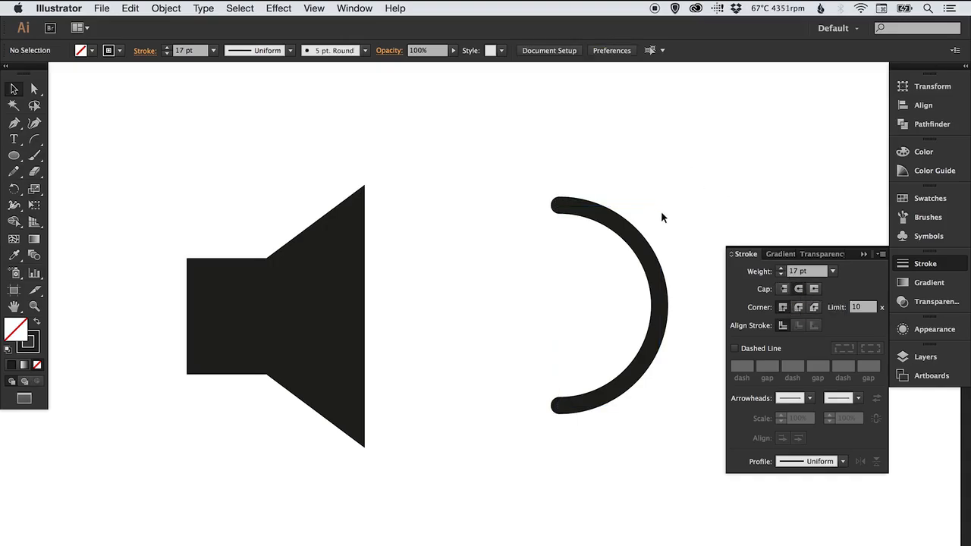
key(super+z)
click(713, 170)
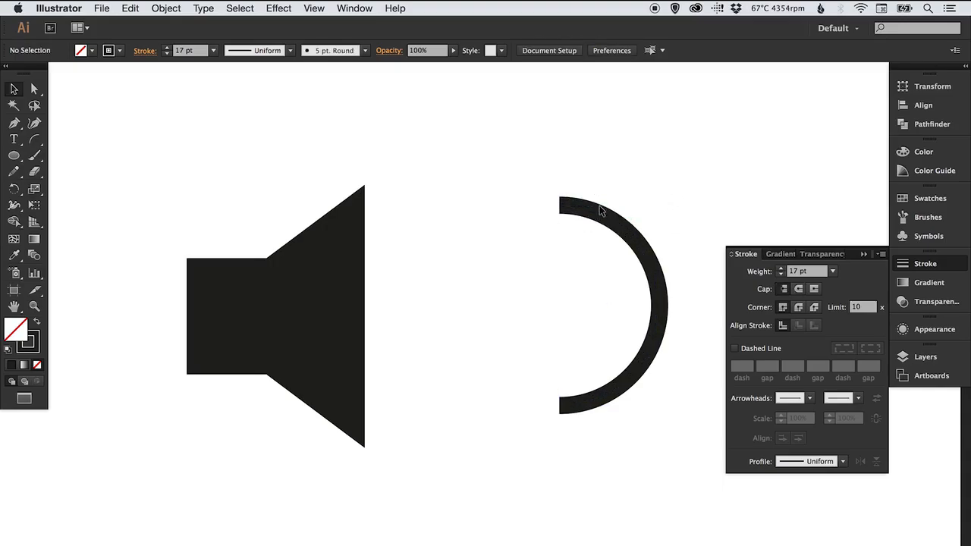
Step: Move the half circle closer to the speaker's cone, close the stroke settings and centre the icon in view
drag(634, 229, 653, 236)
click(566, 219)
key(space)
click(911, 263)
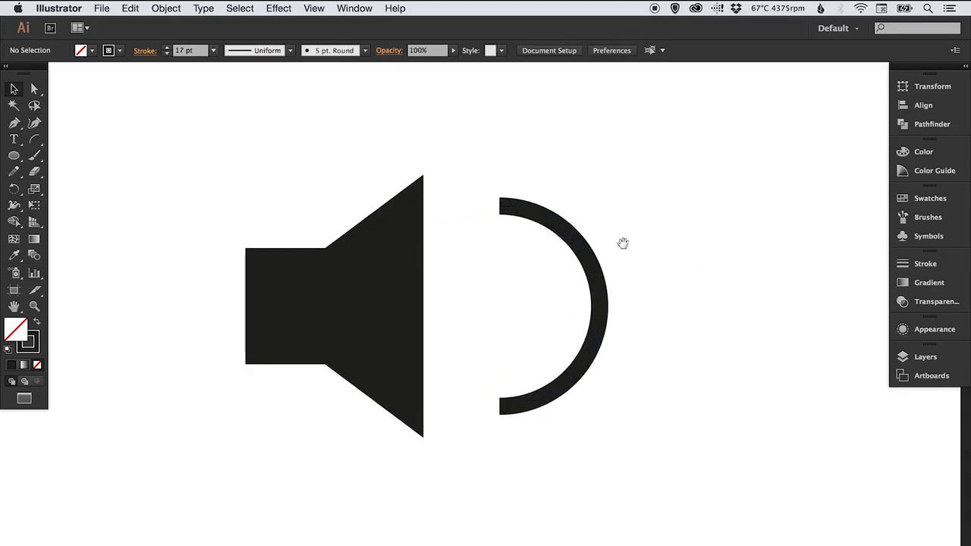
scroll(626, 242, left, 5)
Step: Copy the half circle, paste it in place, and nudge the duplicate toward the speaker
click(627, 242)
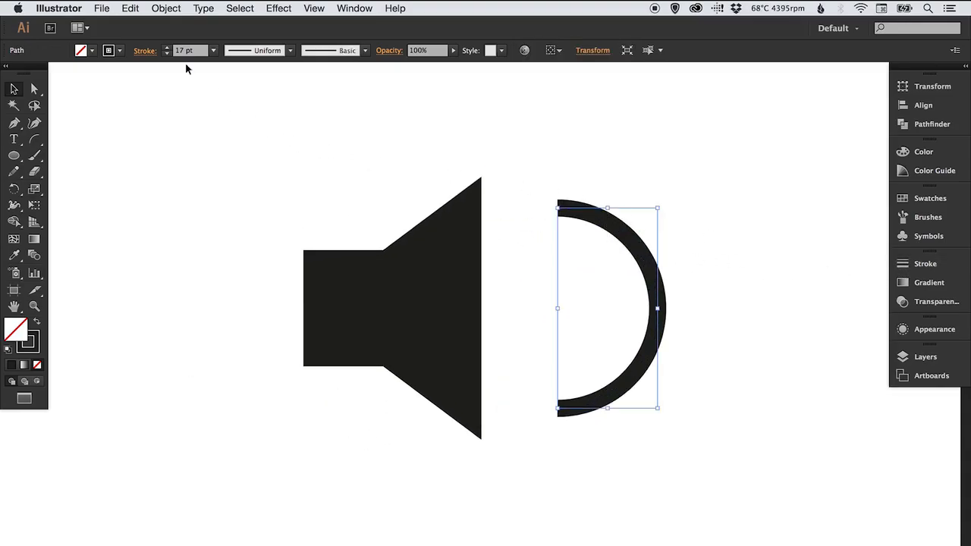
click(136, 8)
click(142, 72)
click(132, 9)
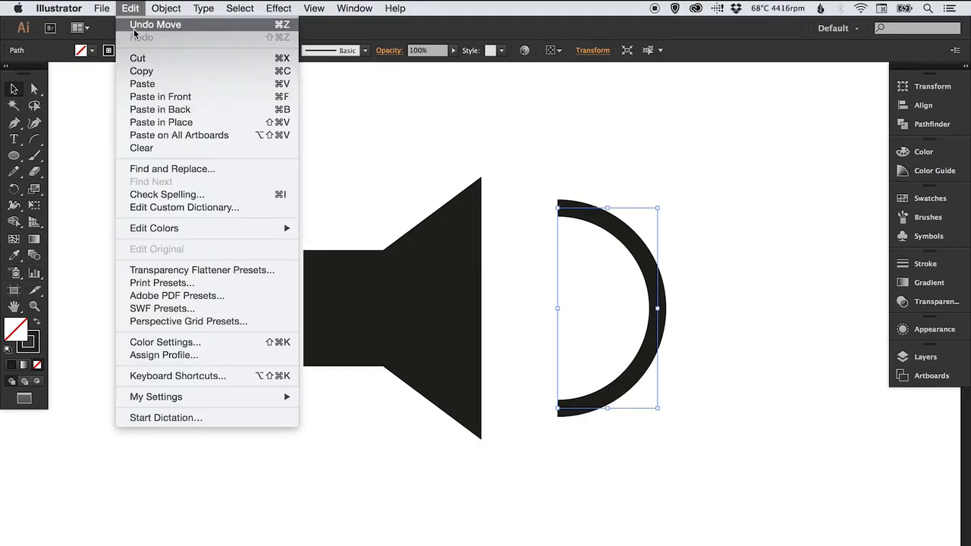
click(173, 122)
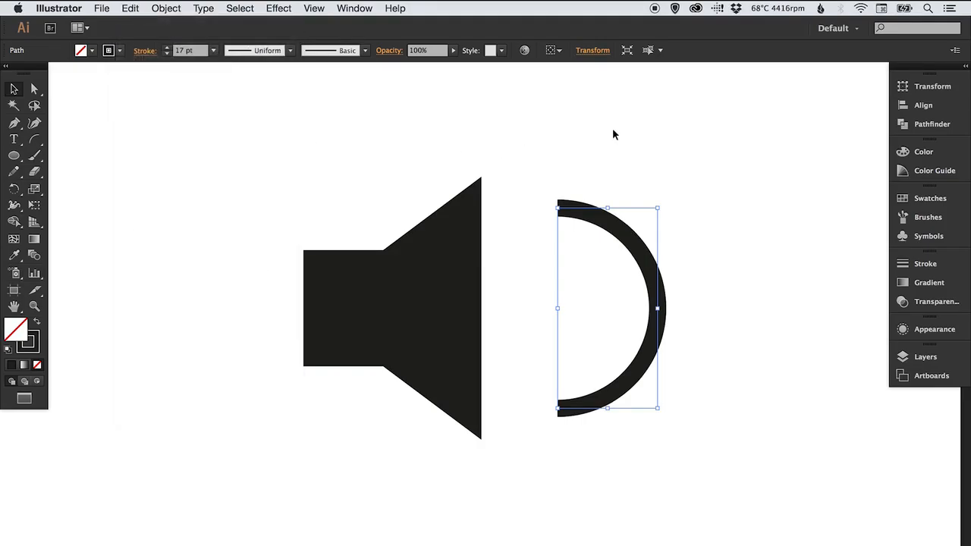
key(shift+Left)
key(shift+Left)
key(shift+Left)
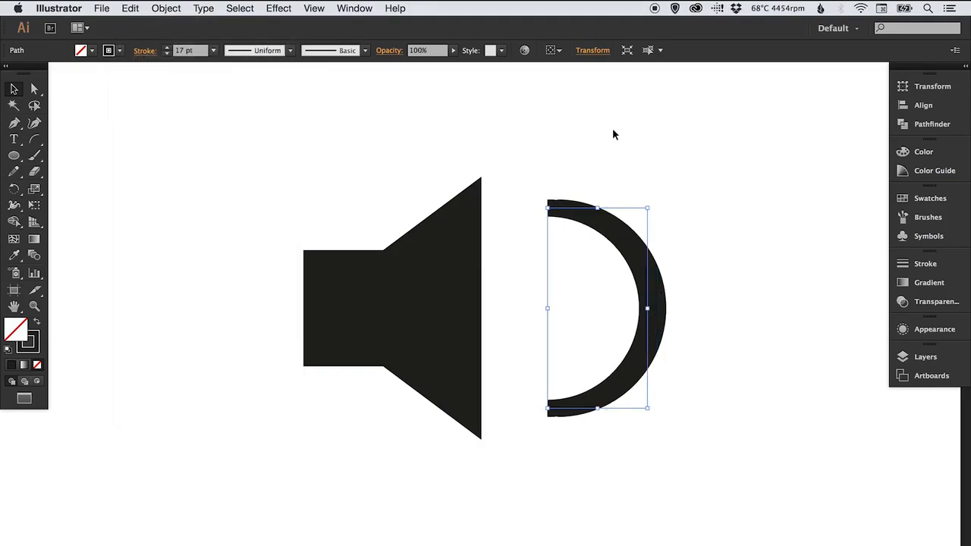
key(shift+Left)
key(shift+Left)
key(shift+Left)
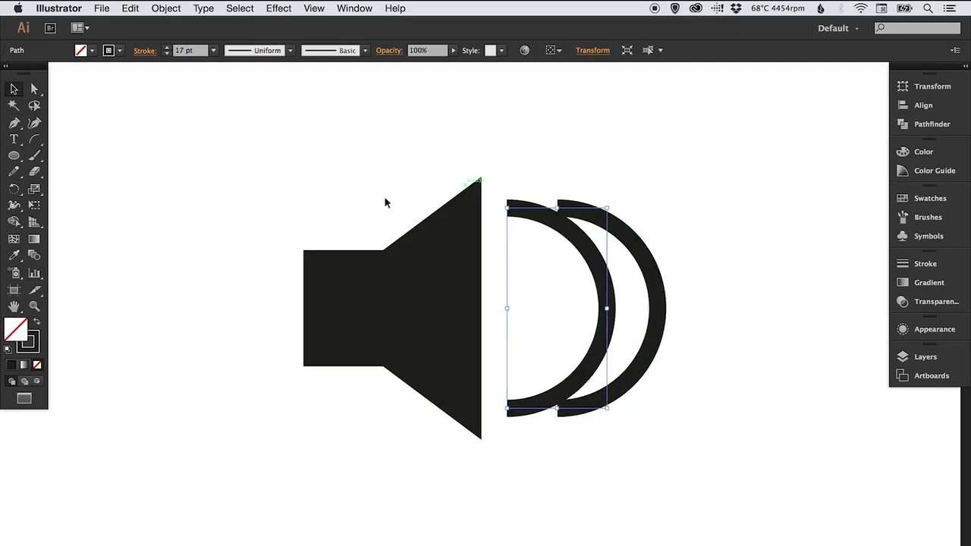
Step: Scale the duplicate arc down proportionally to about half its size and position it inside the larger arc
click(34, 189)
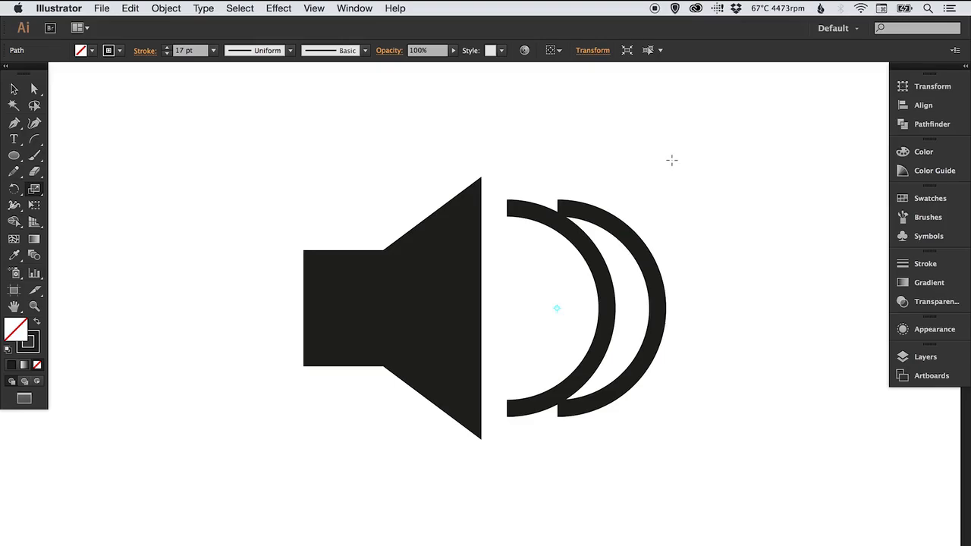
drag(672, 161, 614, 228)
key(v)
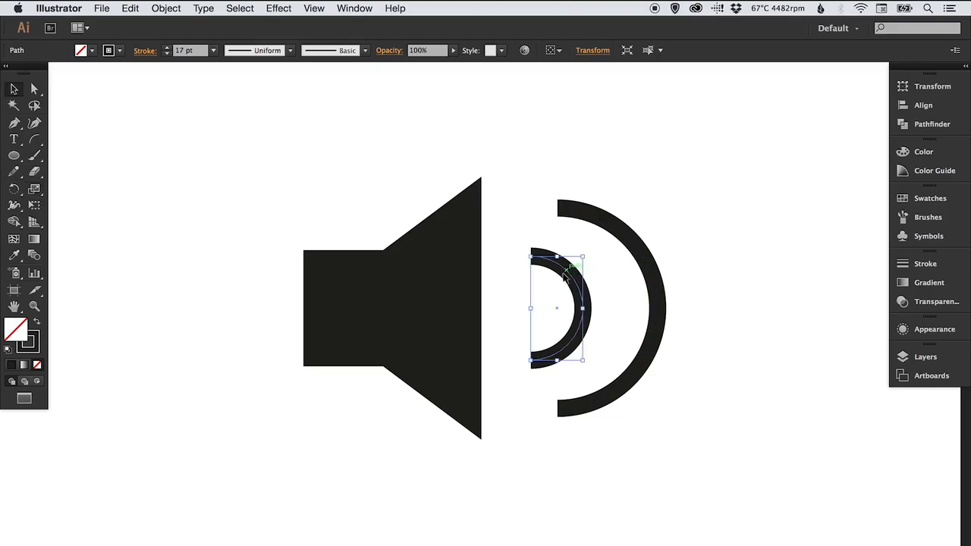
drag(568, 274, 586, 274)
click(734, 242)
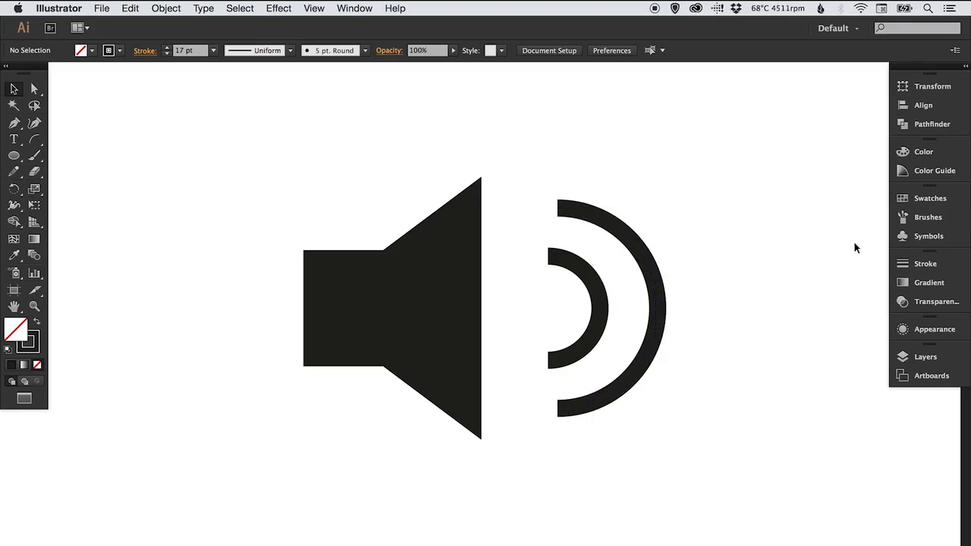
Step: Check the stroke weight of the small inner arc
click(603, 287)
click(924, 265)
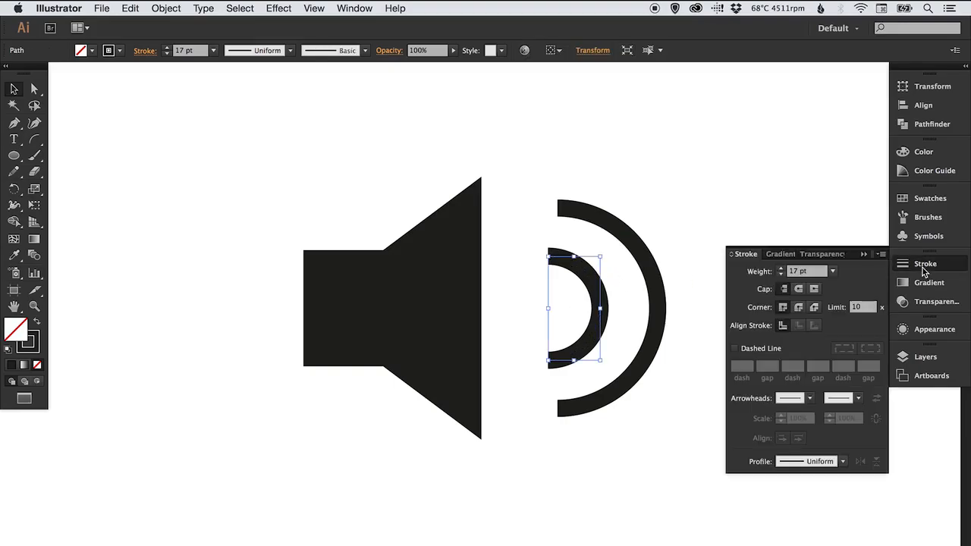
click(917, 266)
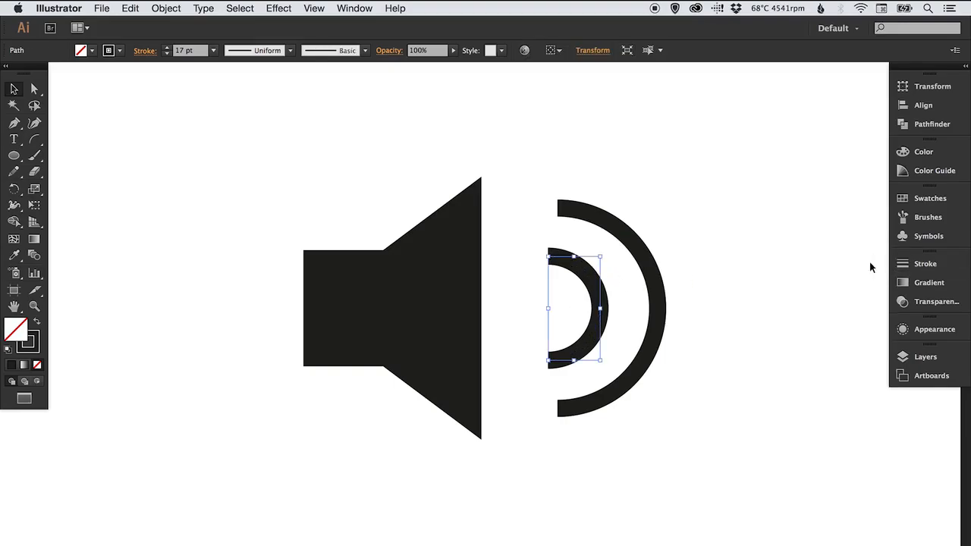
Step: Duplicate the large arc into the empty space to its right and expand the copy's fill and stroke
drag(631, 235, 815, 239)
click(166, 7)
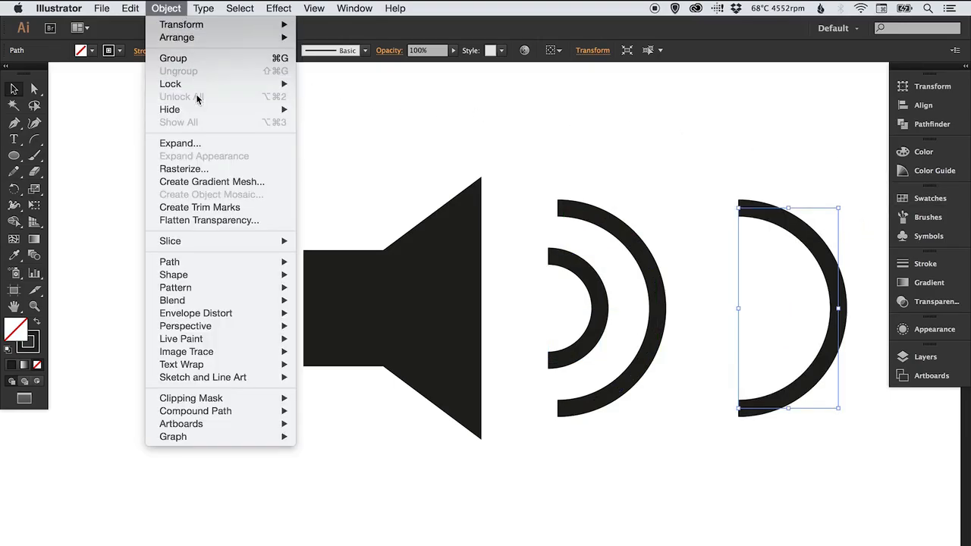
click(193, 141)
click(421, 354)
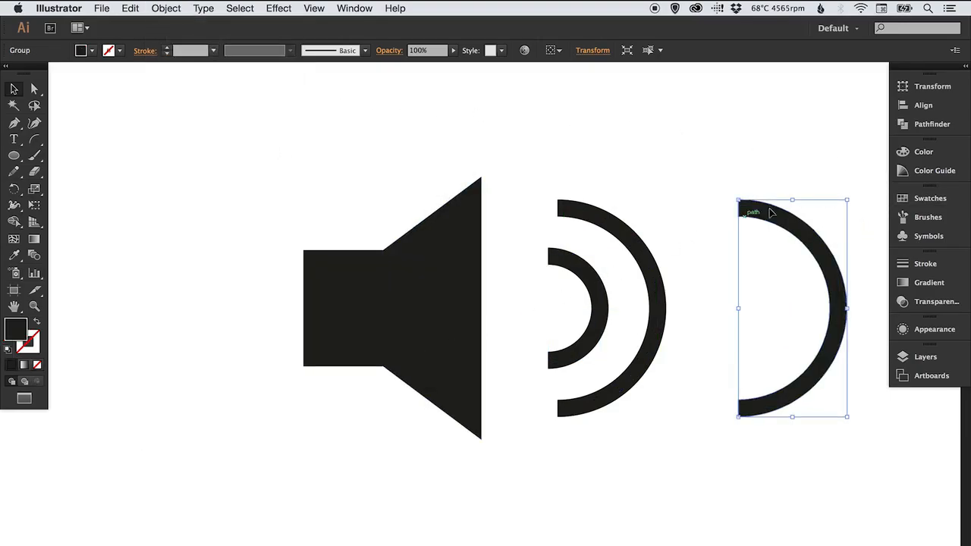
Step: Scale the expanded arc copy down to less than half its size and check its stroke settings
key(s)
drag(856, 186, 812, 237)
key(v)
click(805, 233)
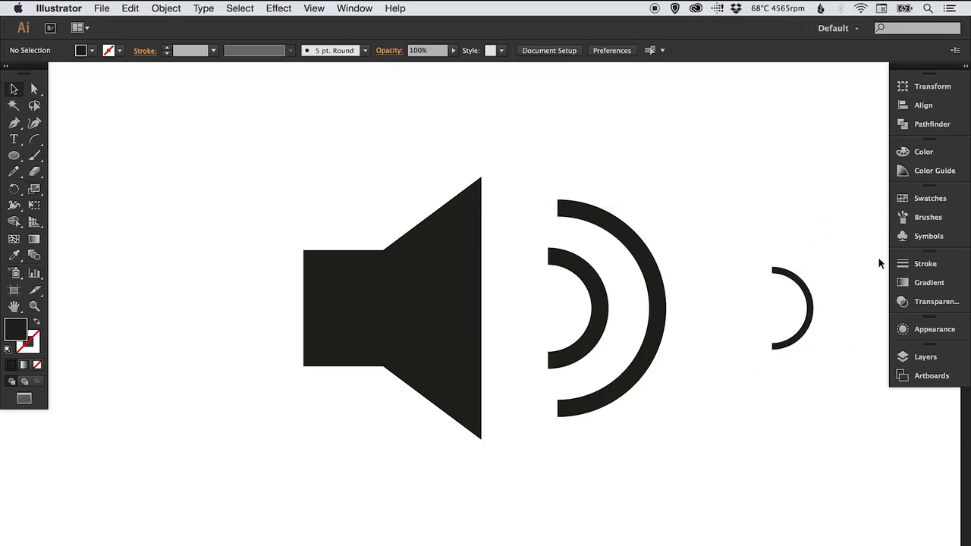
click(807, 304)
click(926, 266)
click(926, 266)
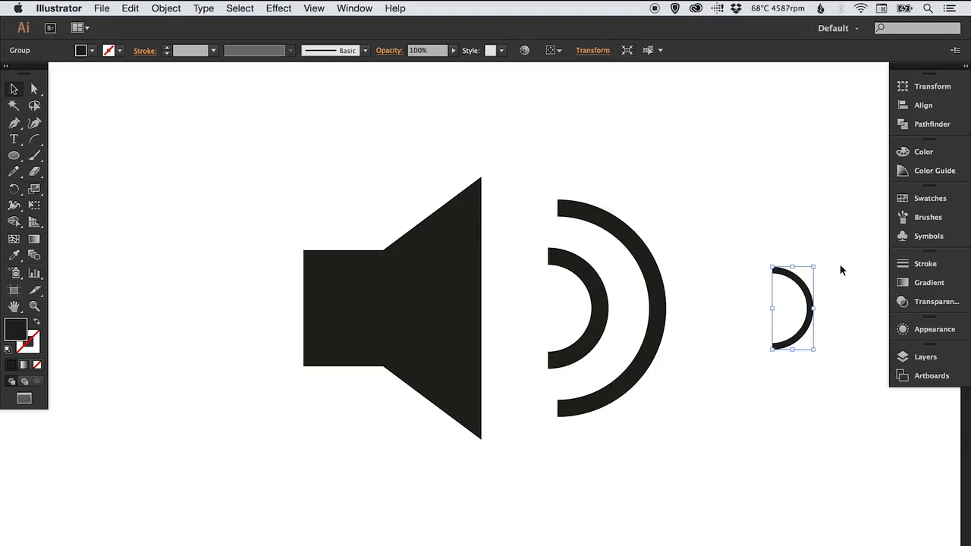
Step: Delete the small expanded arc copy from the empty space beside the icon
click(779, 255)
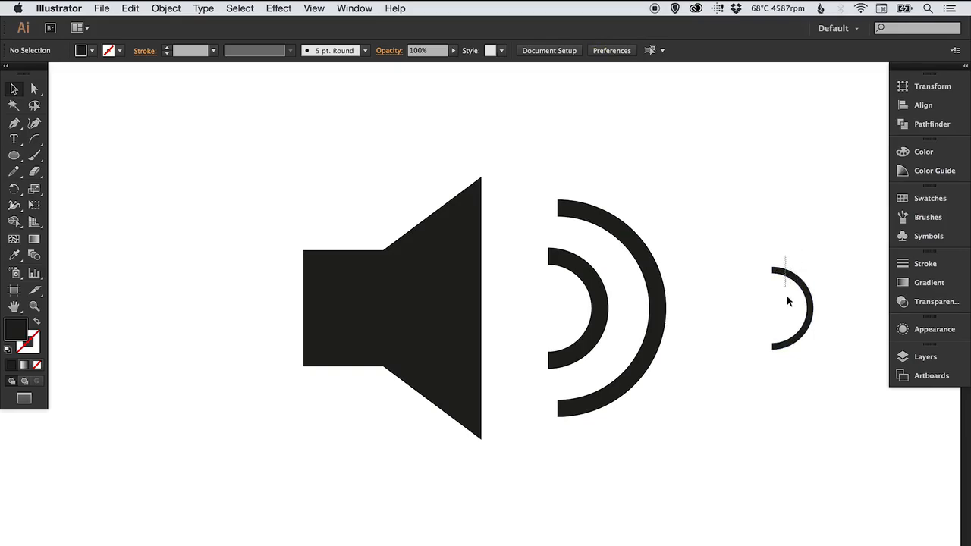
drag(786, 303, 815, 256)
key(Delete)
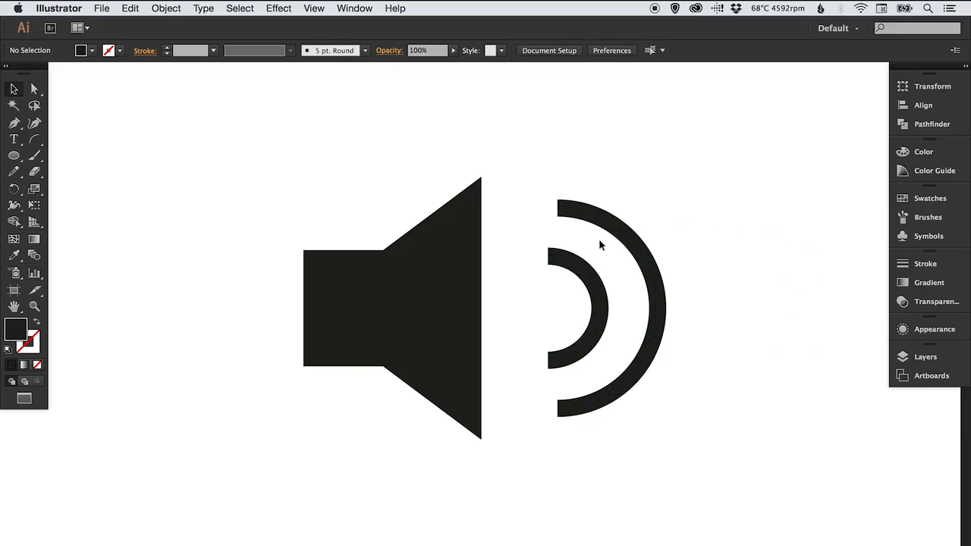
Step: Align the large arc's open ends vertically with the small arc's, and move both arcs closer to the speaker's cone
mouse_move(553, 181)
mouse_down()
mouse_move(599, 301)
mouse_move(605, 292)
mouse_up()
click(670, 190)
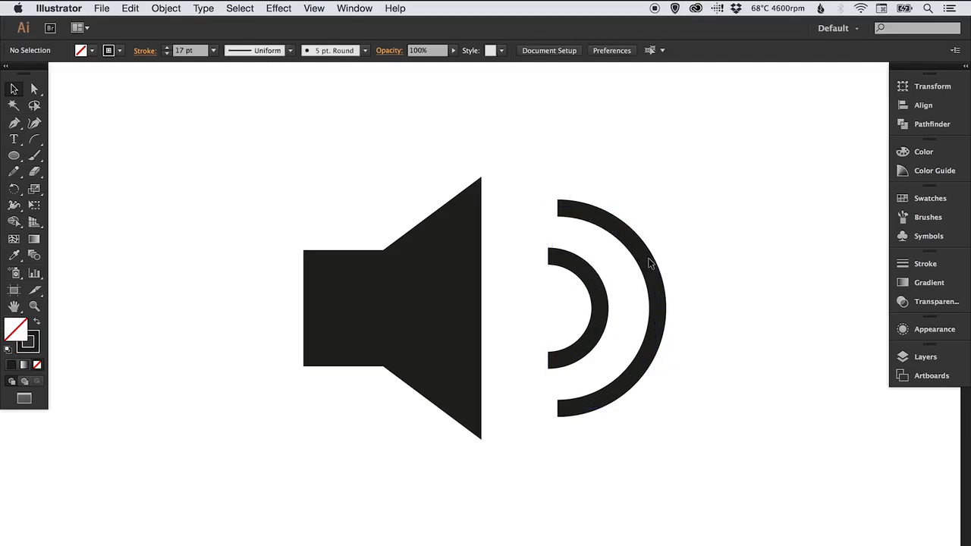
drag(649, 262, 638, 267)
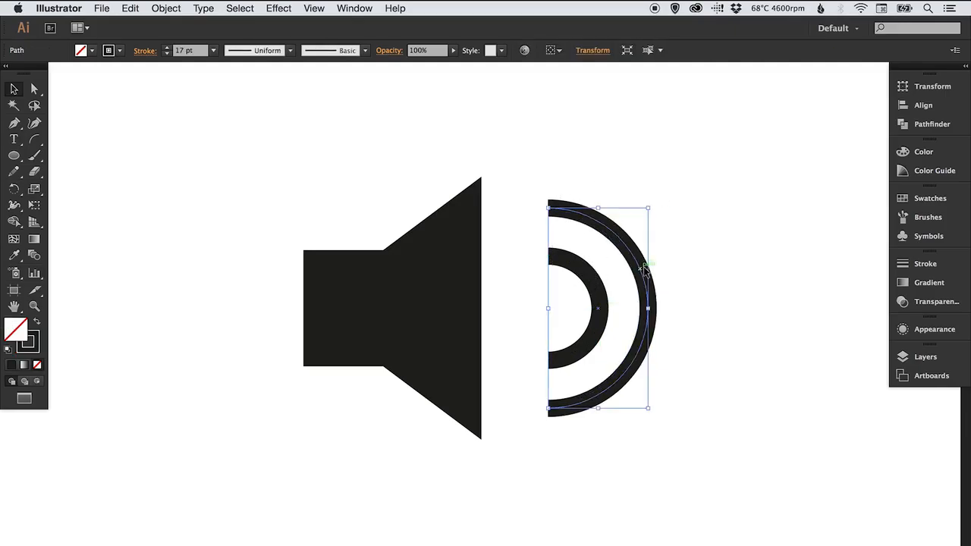
drag(671, 188, 575, 317)
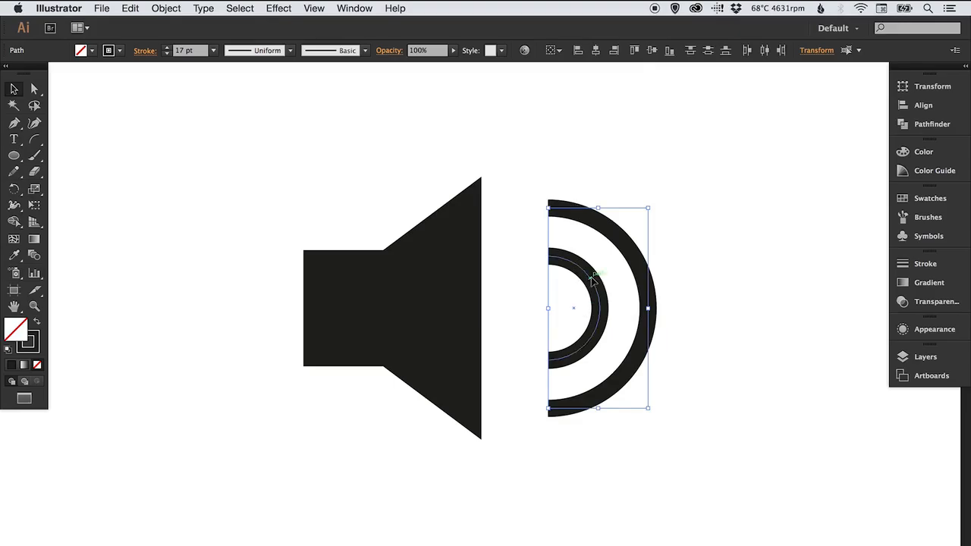
drag(581, 280, 557, 278)
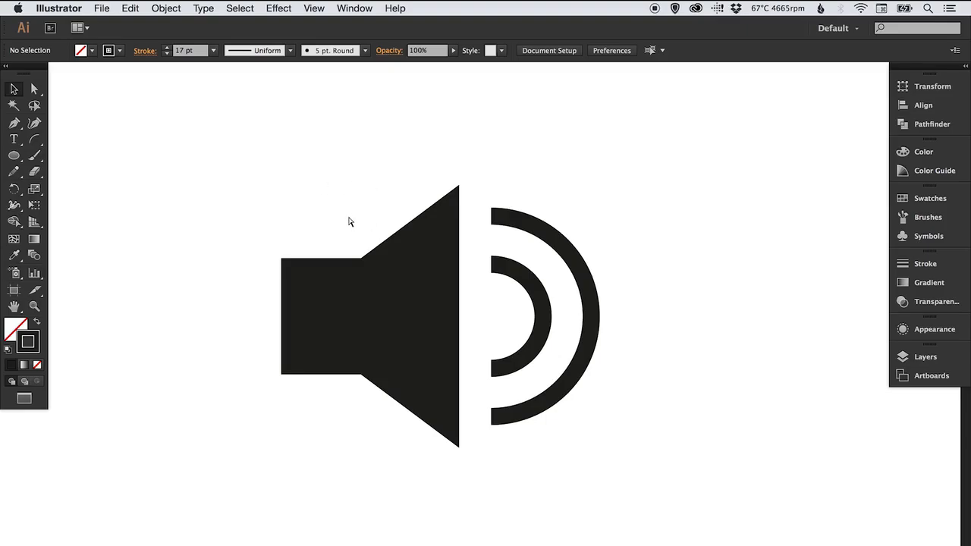
Step: Switch to outline view and unite the speaker's rectangular base and cone into one shape
key(super+y)
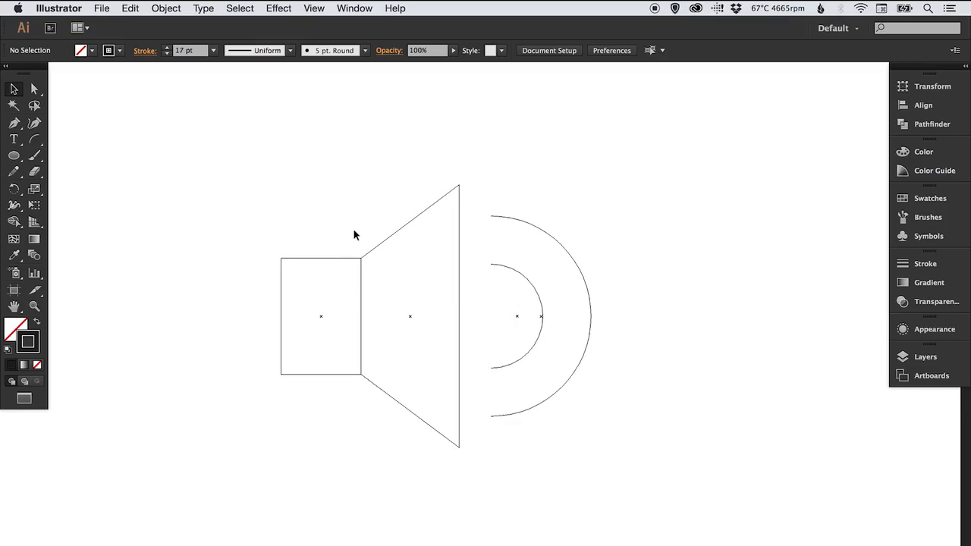
drag(361, 261, 363, 264)
click(930, 124)
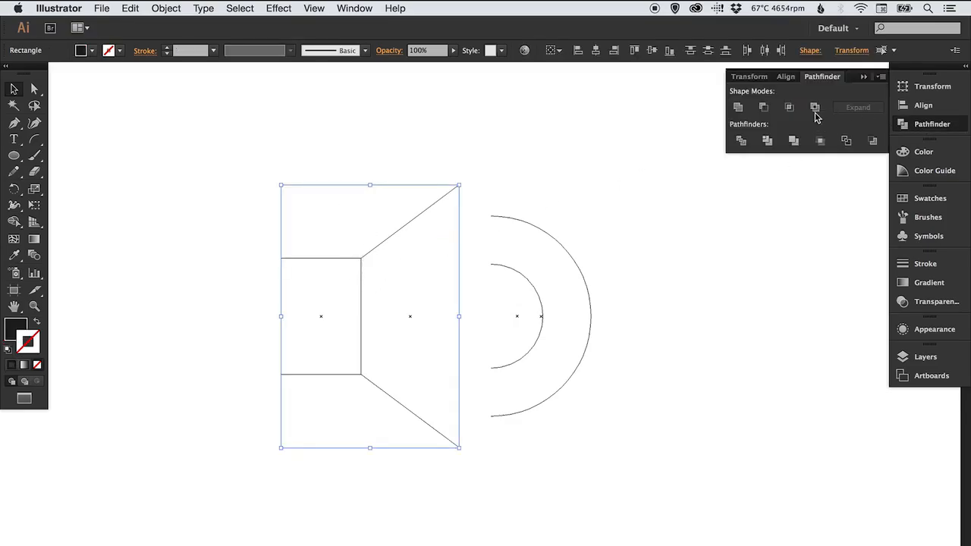
click(739, 108)
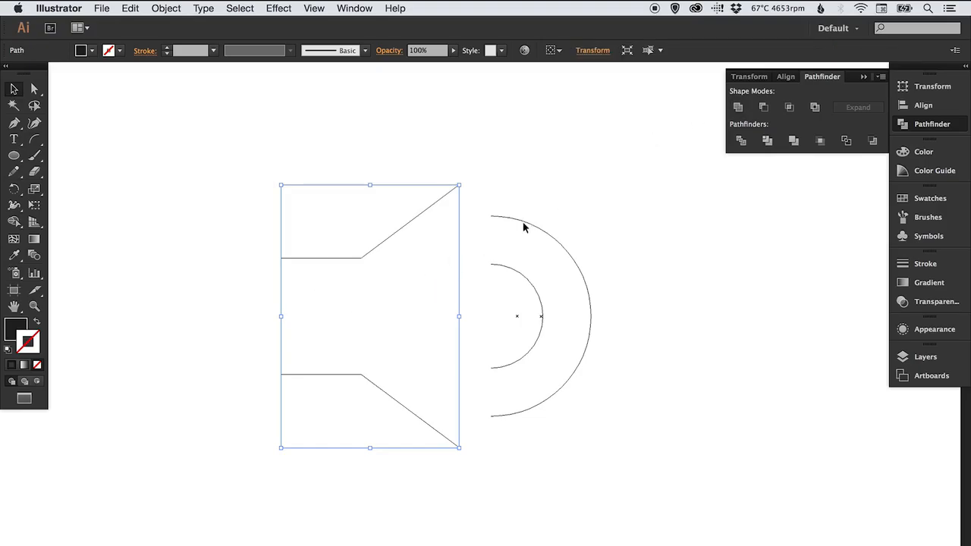
click(931, 125)
click(560, 176)
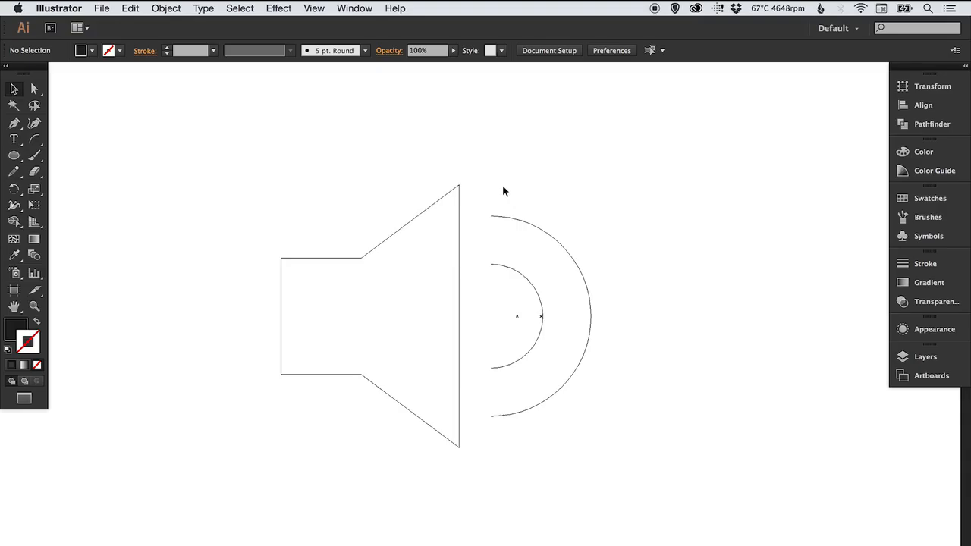
Step: Expand the fill and stroke of both sound-wave arcs into outlined shapes
drag(502, 186, 598, 343)
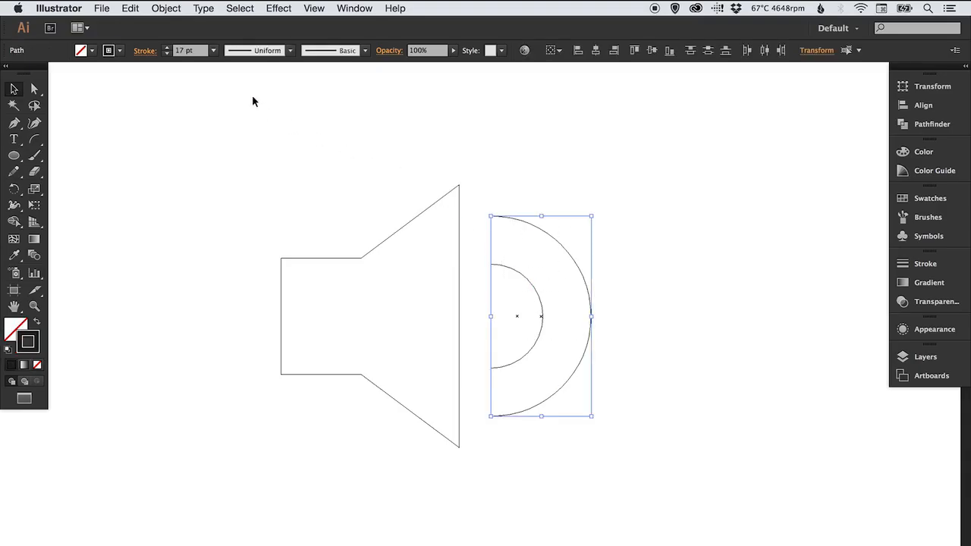
click(168, 9)
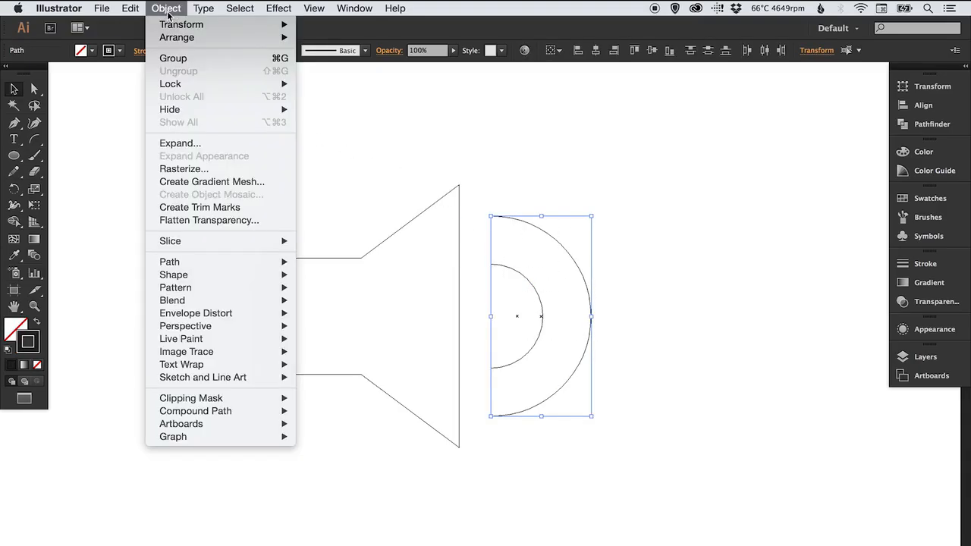
click(205, 144)
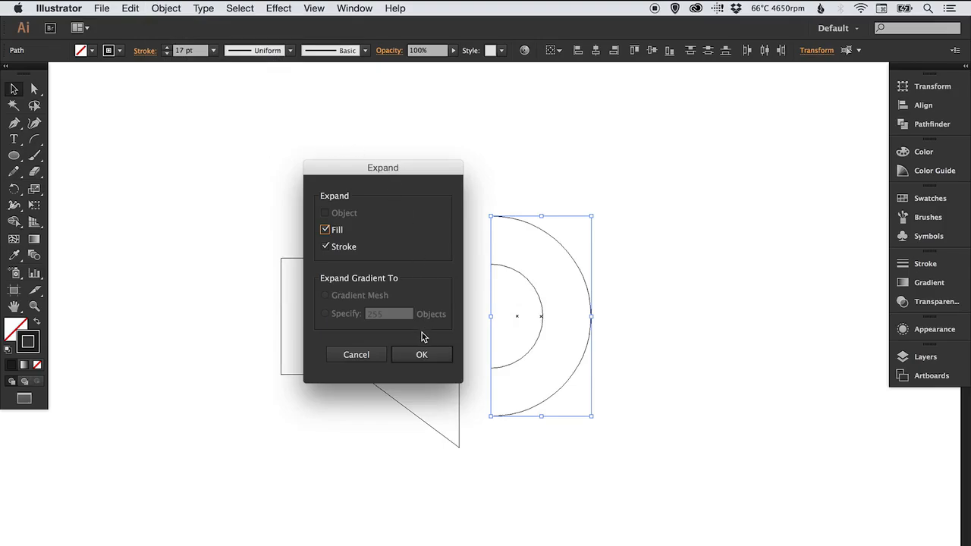
click(423, 354)
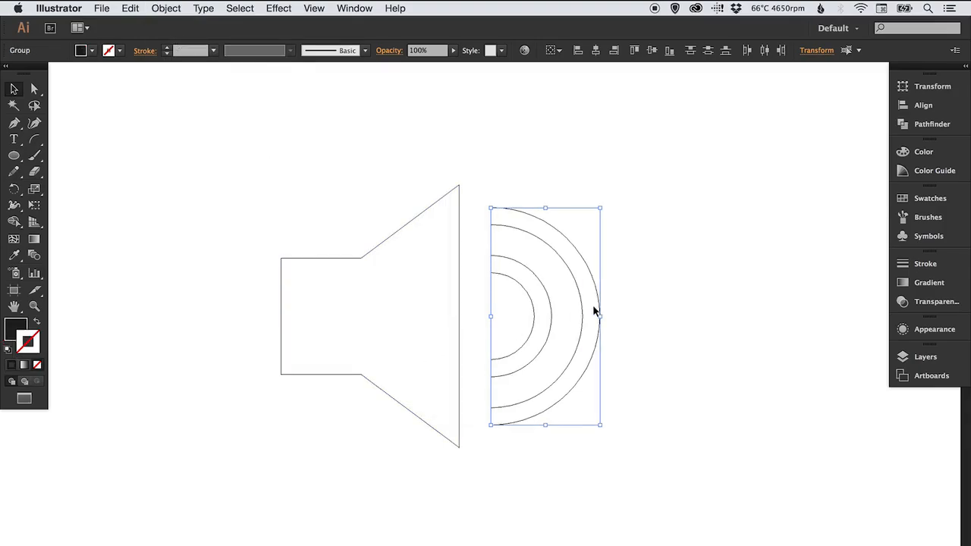
click(722, 278)
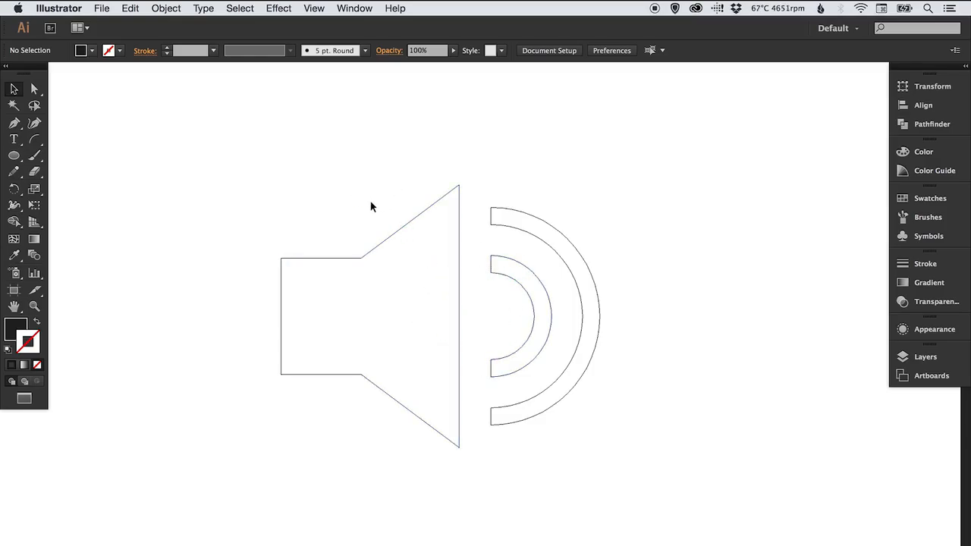
Step: Unite the speaker body and both expanded arcs into a single icon, and return to the filled preview view
drag(333, 201, 501, 341)
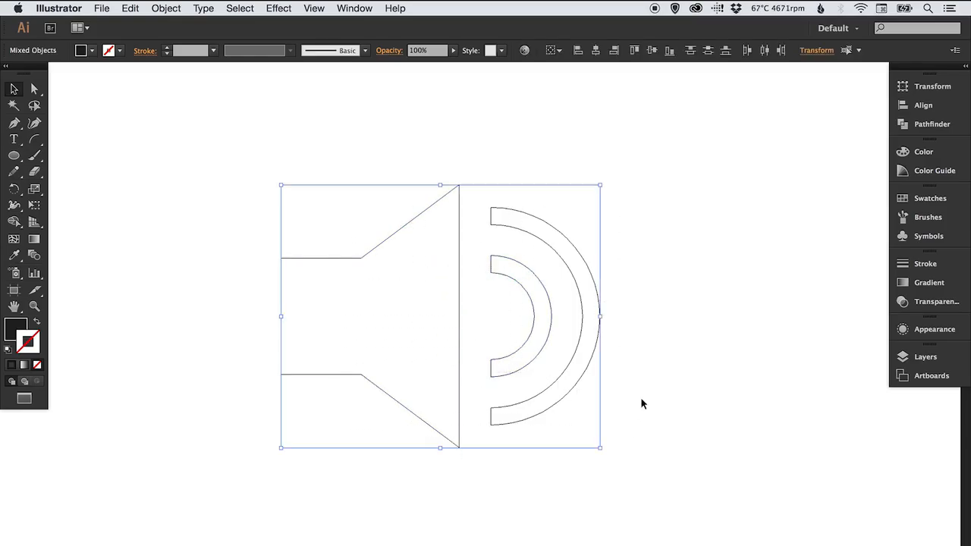
click(918, 128)
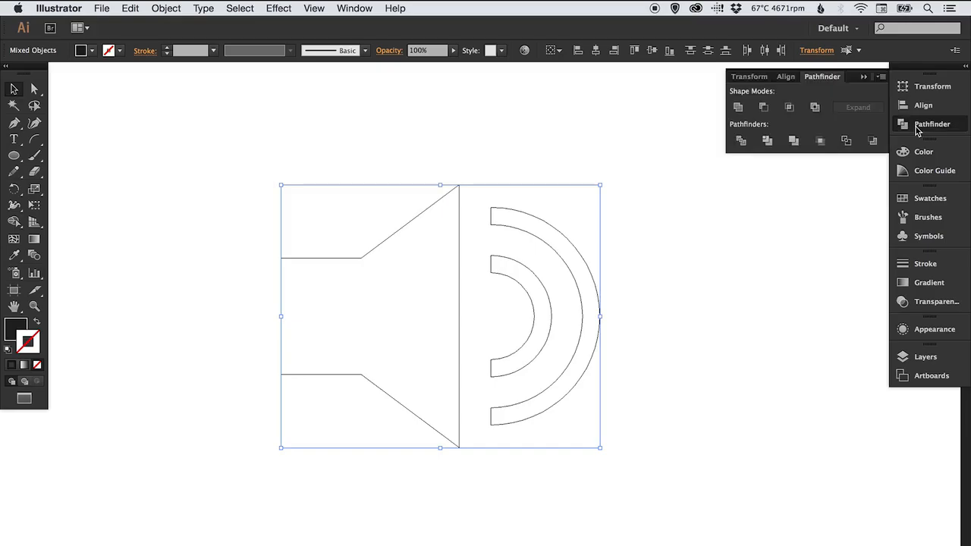
click(739, 108)
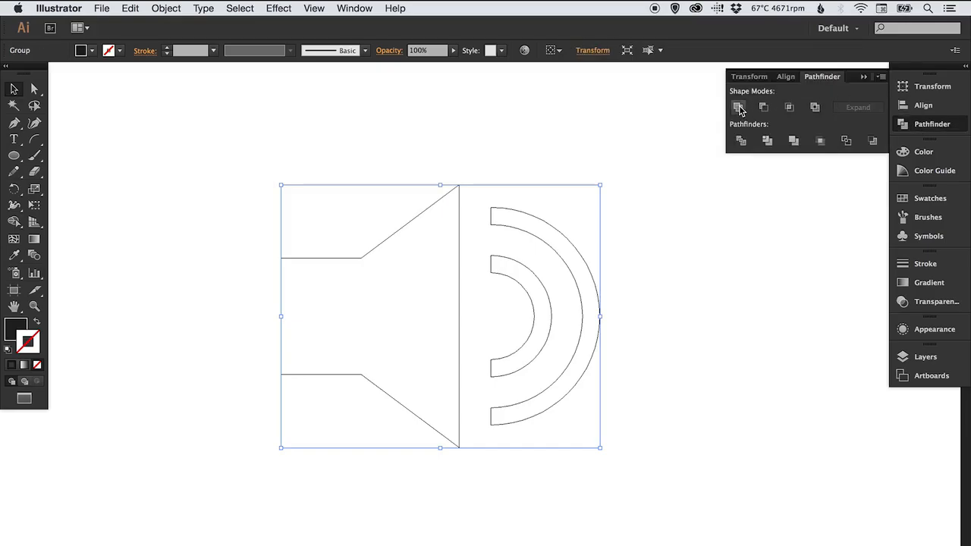
click(934, 128)
key(shift+super+a)
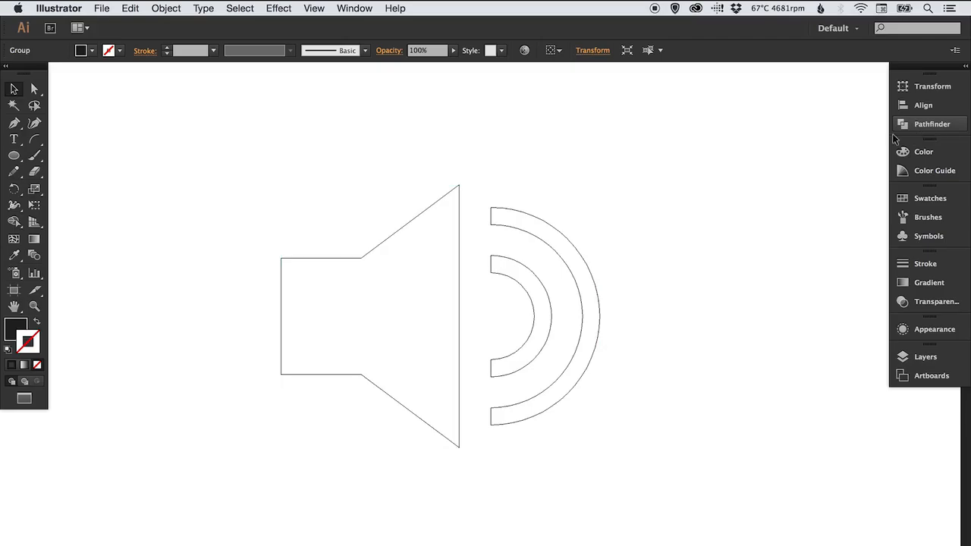
key(super+y)
click(637, 173)
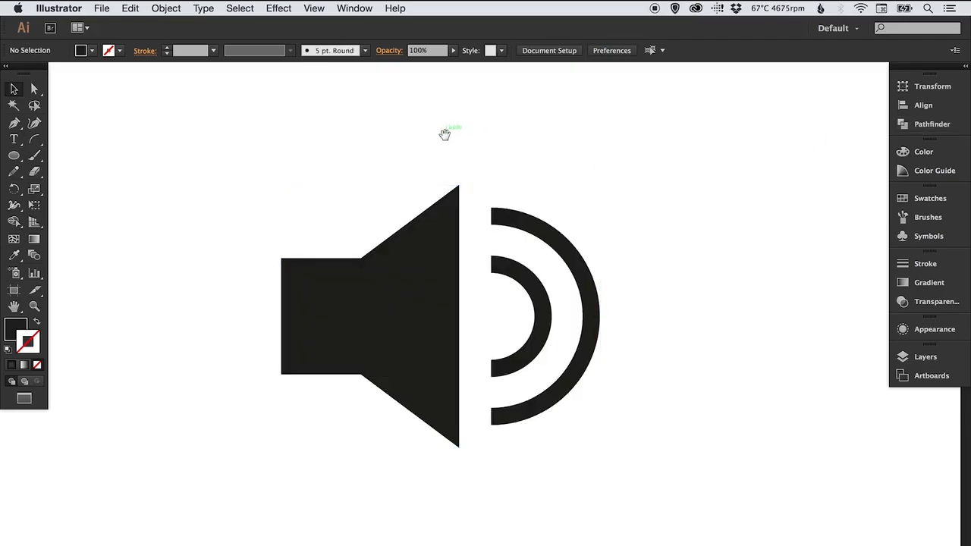
drag(444, 134, 454, 143)
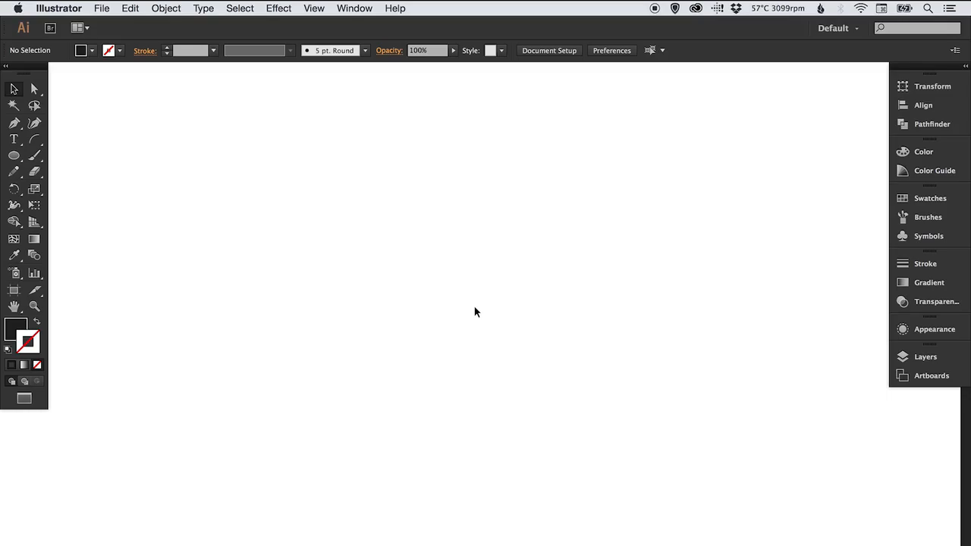
Step: Start a point text object on the blank artboard and show an enlarged overview of the font's glyphs
click(13, 139)
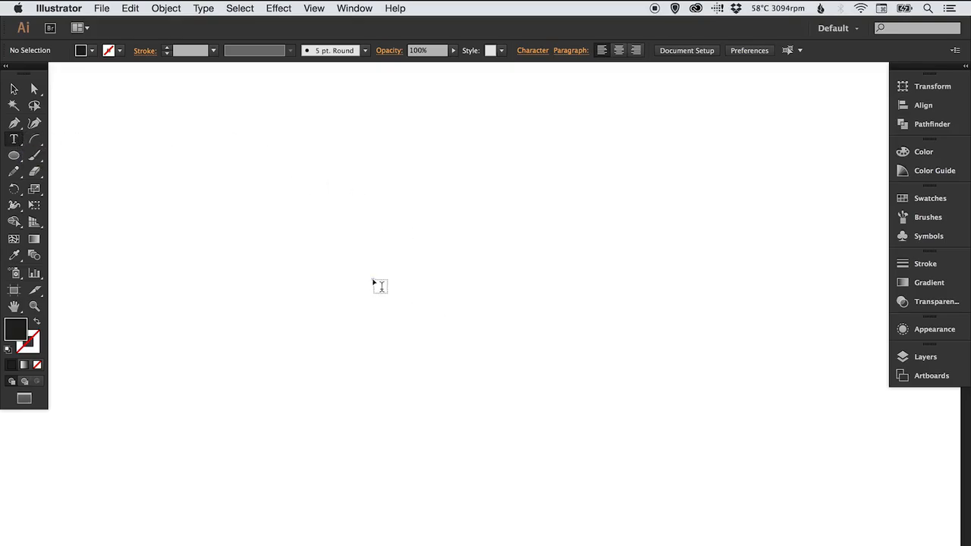
click(374, 282)
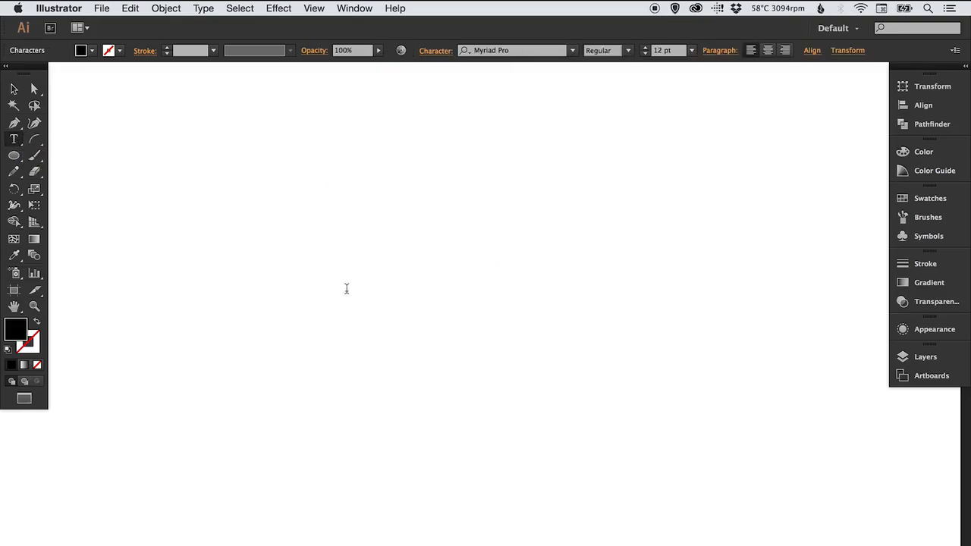
click(205, 9)
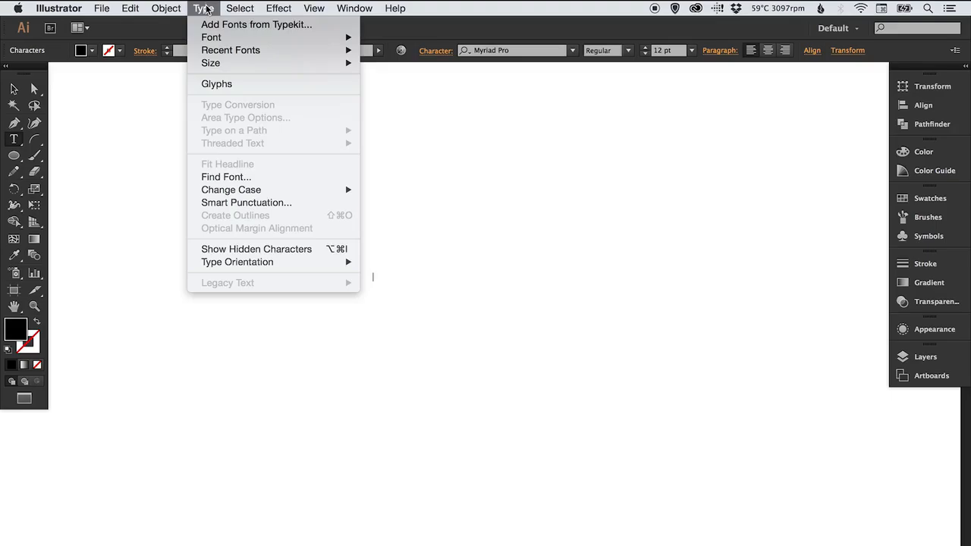
click(227, 84)
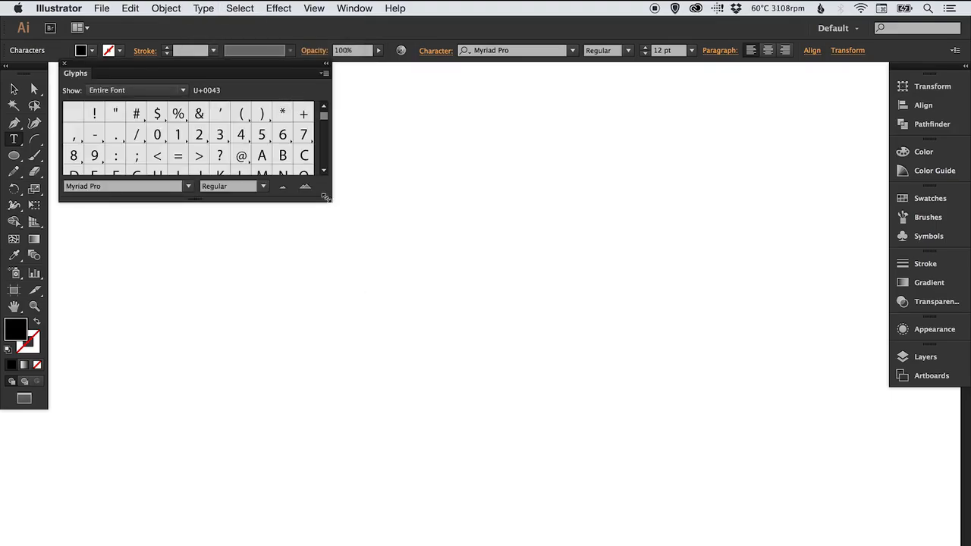
drag(328, 202, 315, 386)
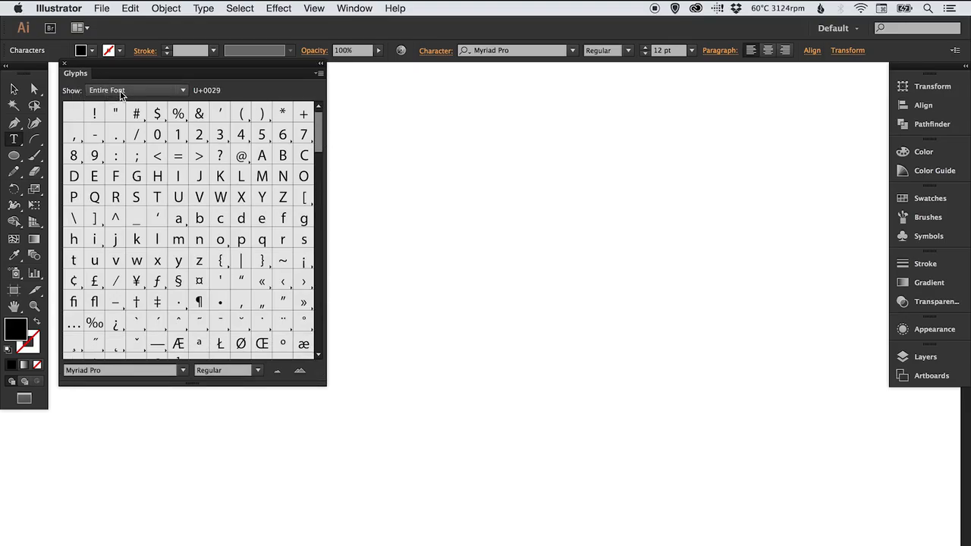
Step: Insert the infinity glyph (U+221E) from Myriad Pro Regular into the text object, and close the glyph overview
scroll(315, 144, down, 5)
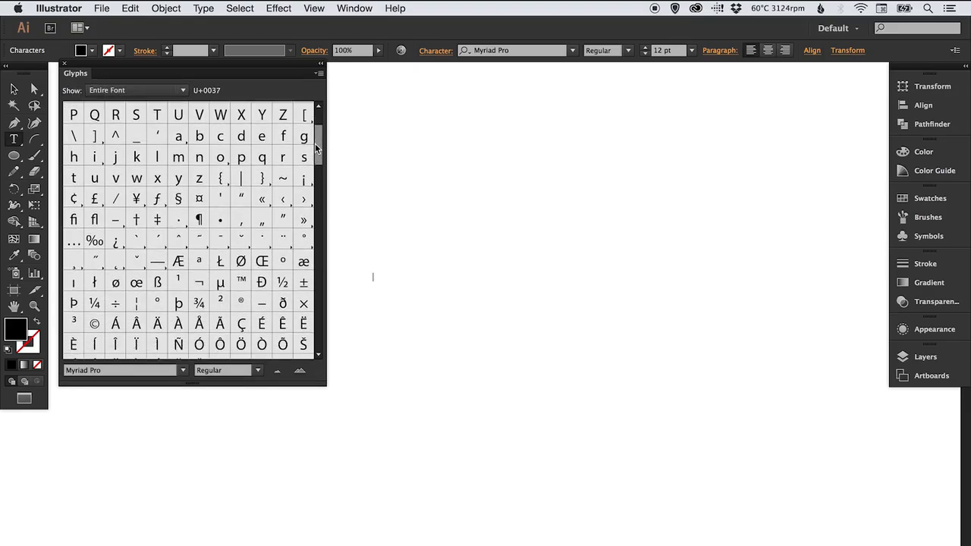
drag(316, 147, 305, 222)
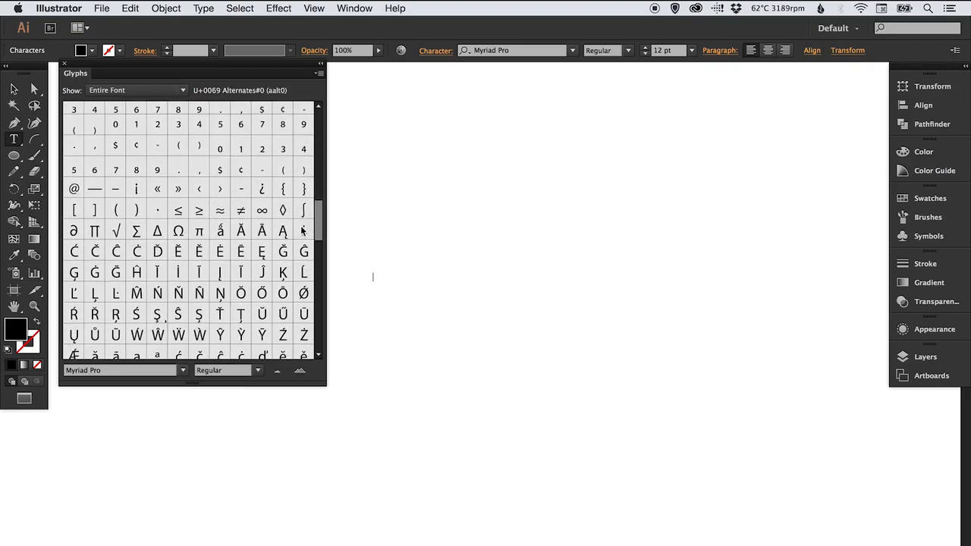
click(263, 212)
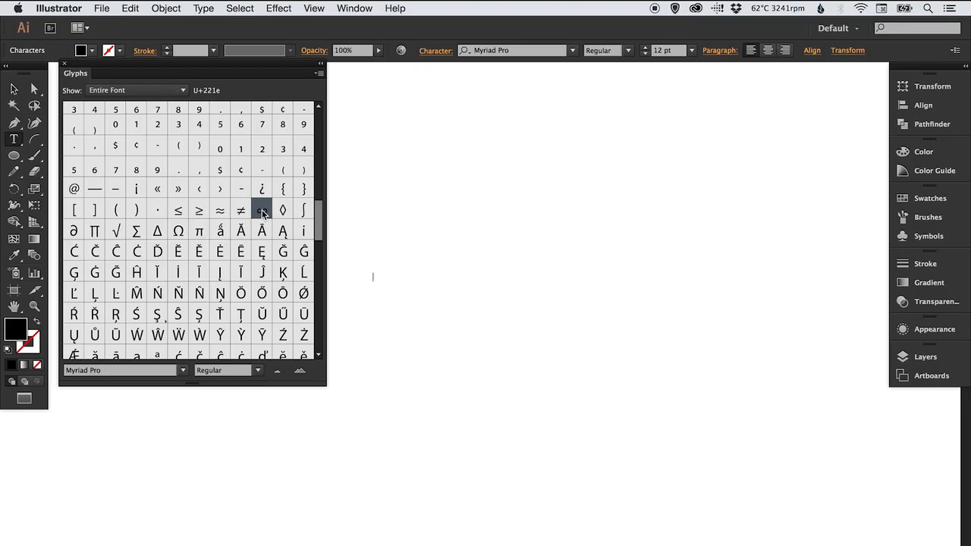
double_click(263, 214)
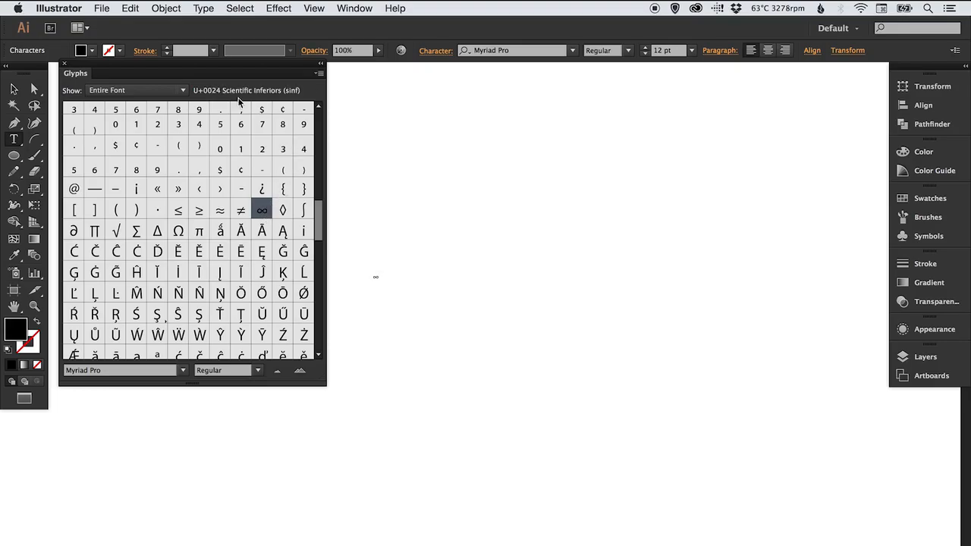
click(65, 64)
Step: Scale the infinity symbol up to about 345 pt and move it down toward the middle of the canvas
click(14, 89)
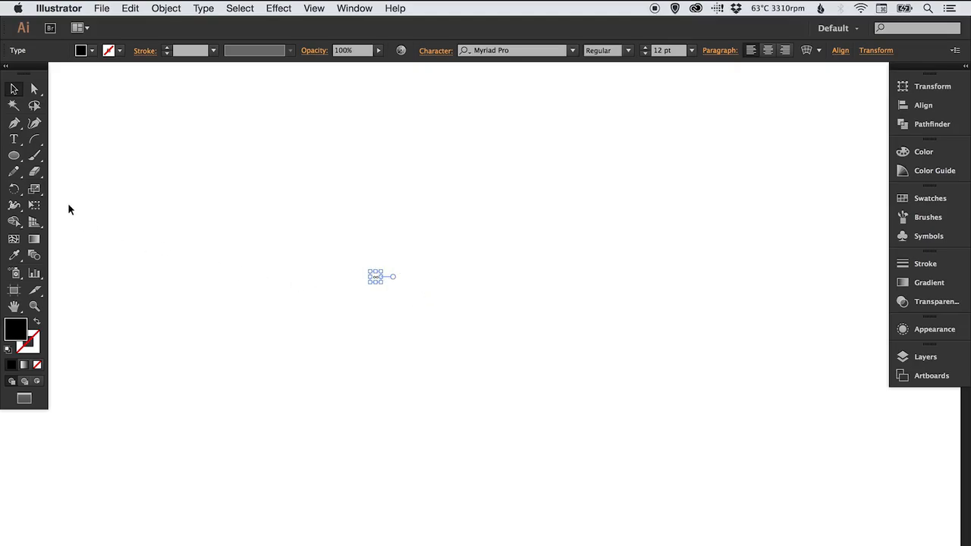
click(34, 189)
drag(390, 262, 499, 177)
drag(420, 240, 550, 123)
key(v)
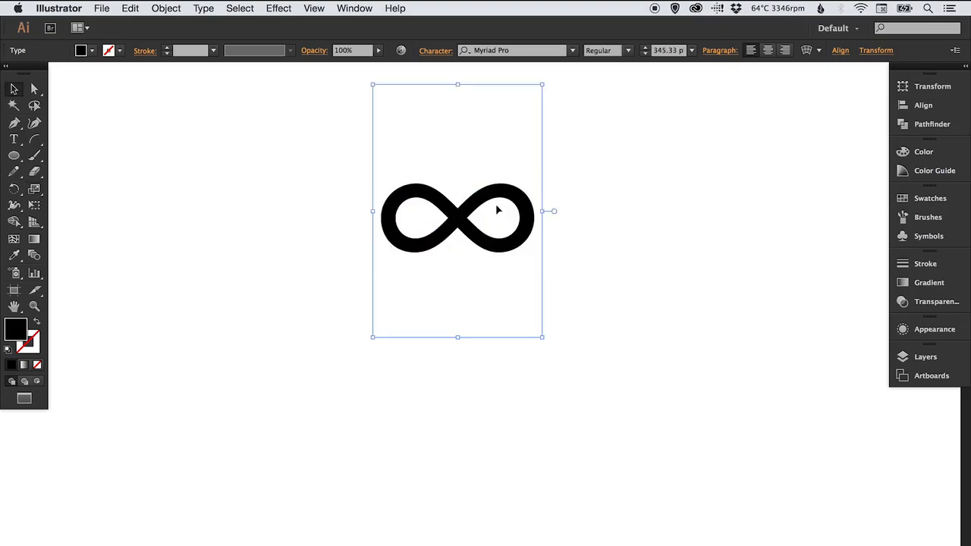
drag(498, 210, 508, 311)
click(623, 274)
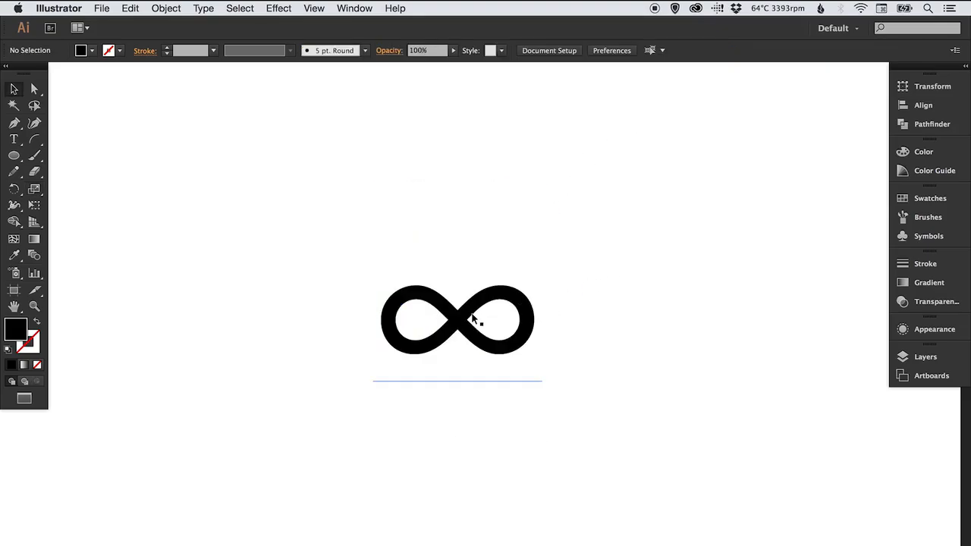
Step: Convert the infinity text object to outlines with Create Outlines
click(472, 319)
click(204, 9)
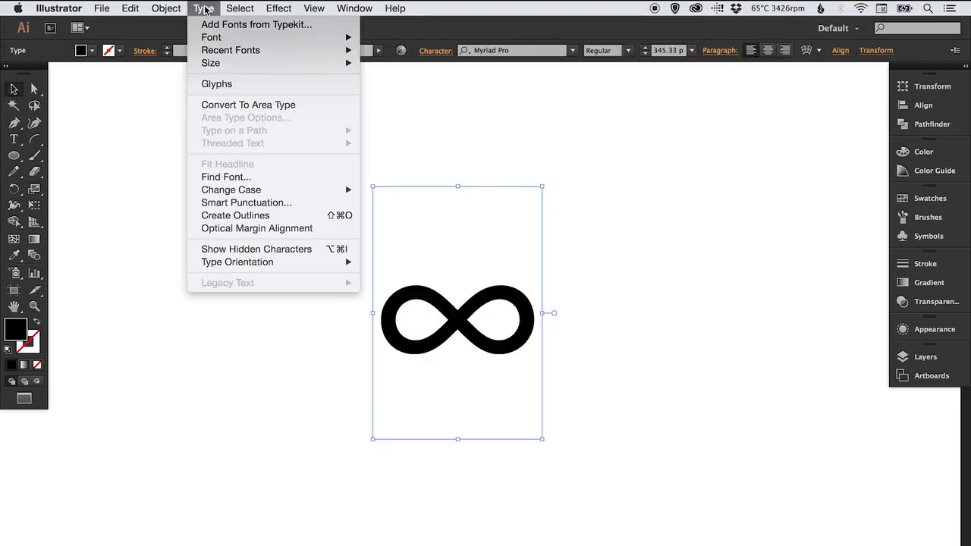
click(270, 219)
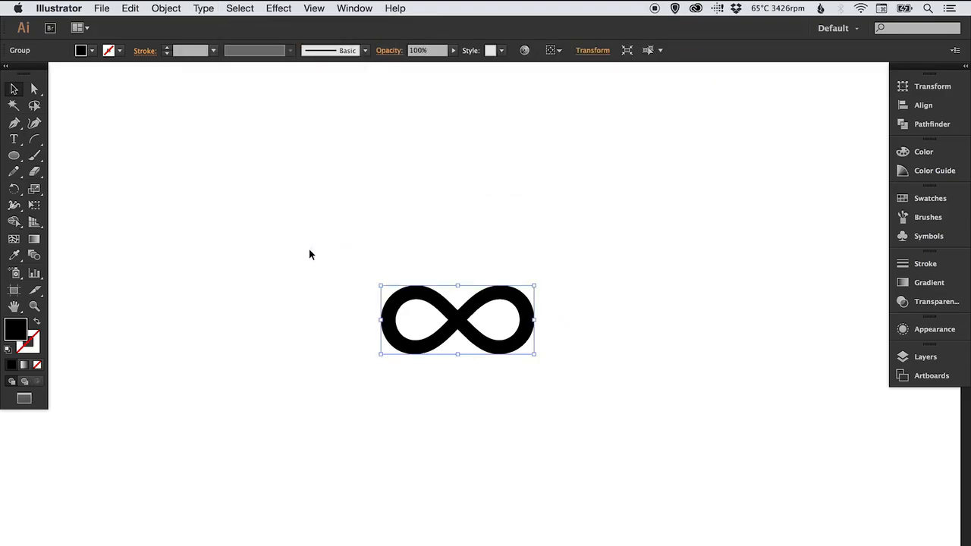
click(309, 249)
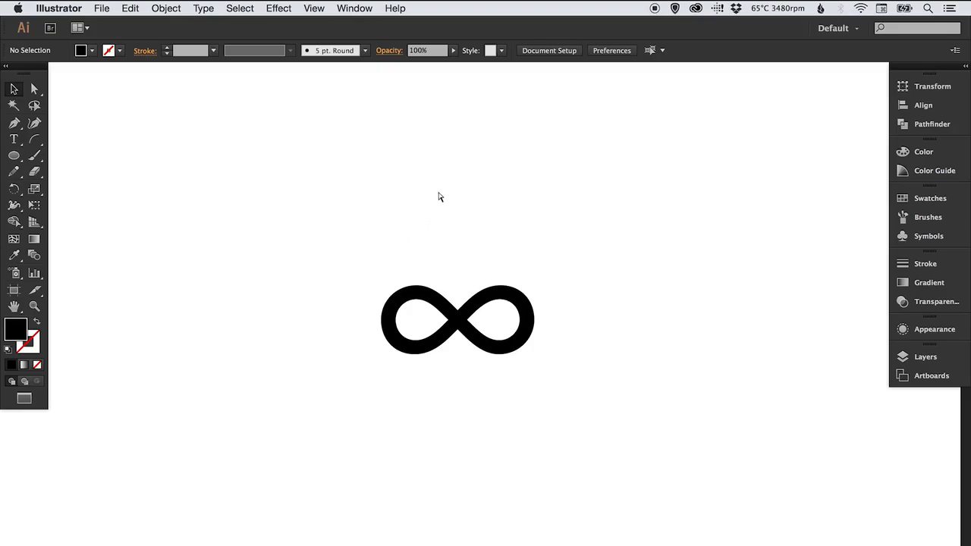
Step: Enlarge the outlined infinity symbol to about 1.8 times its size in outline view, and return to the filled preview
key(super+y)
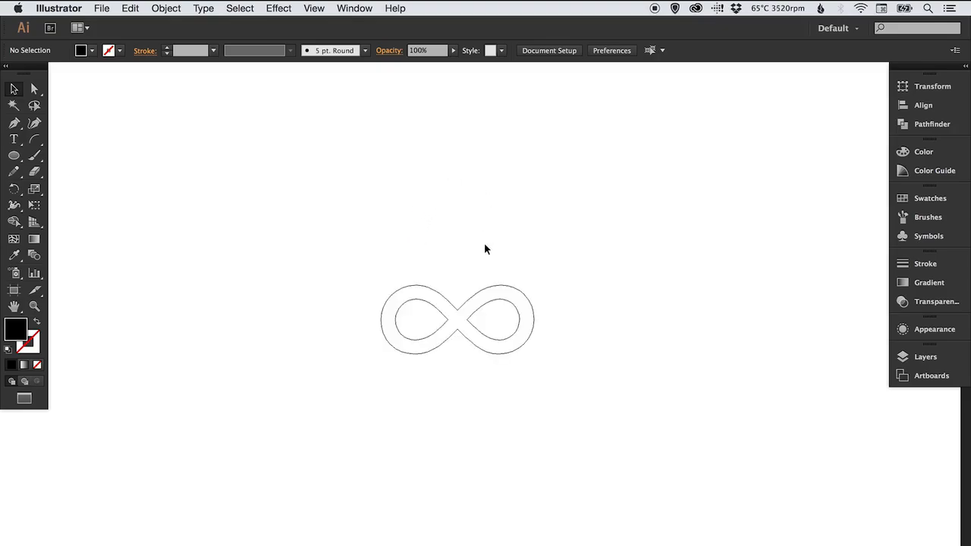
drag(485, 251, 509, 332)
key(s)
drag(571, 242, 631, 170)
key(v)
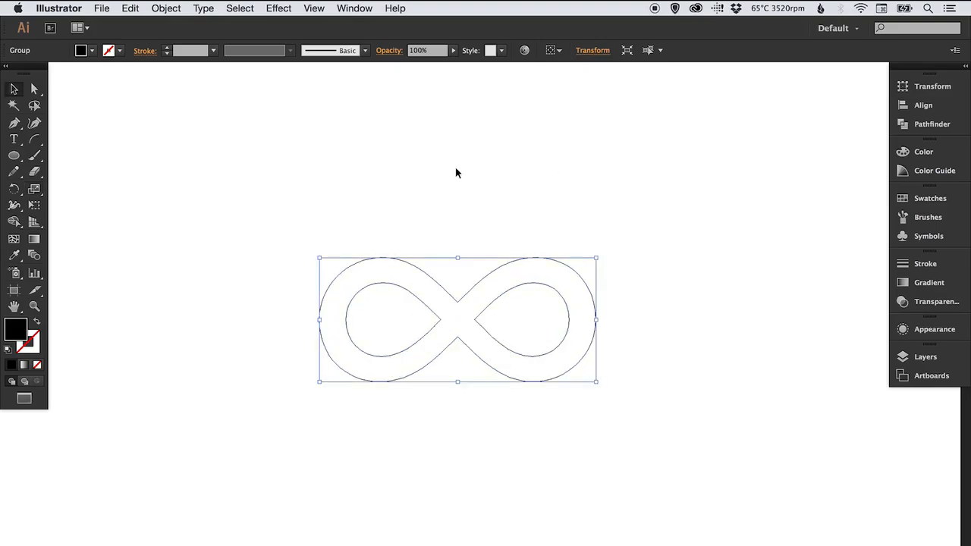
click(455, 173)
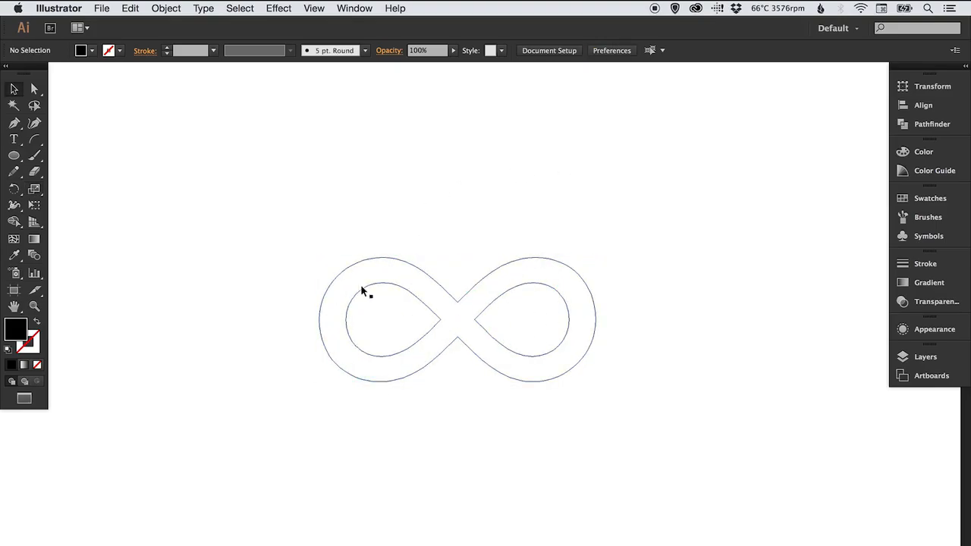
key(super+y)
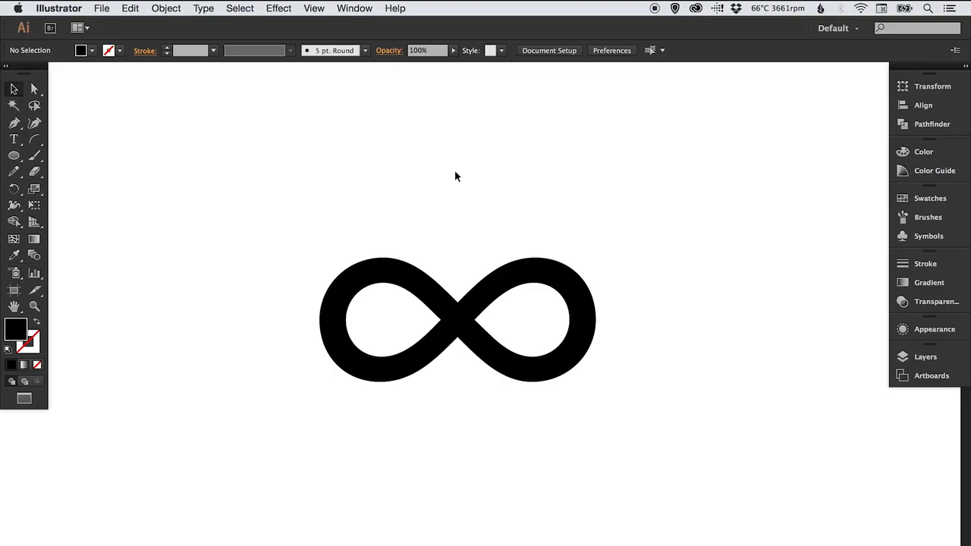
Step: Try reshaping the infinity symbol by moving anchor points near its crossing, and undo the moves
key(a)
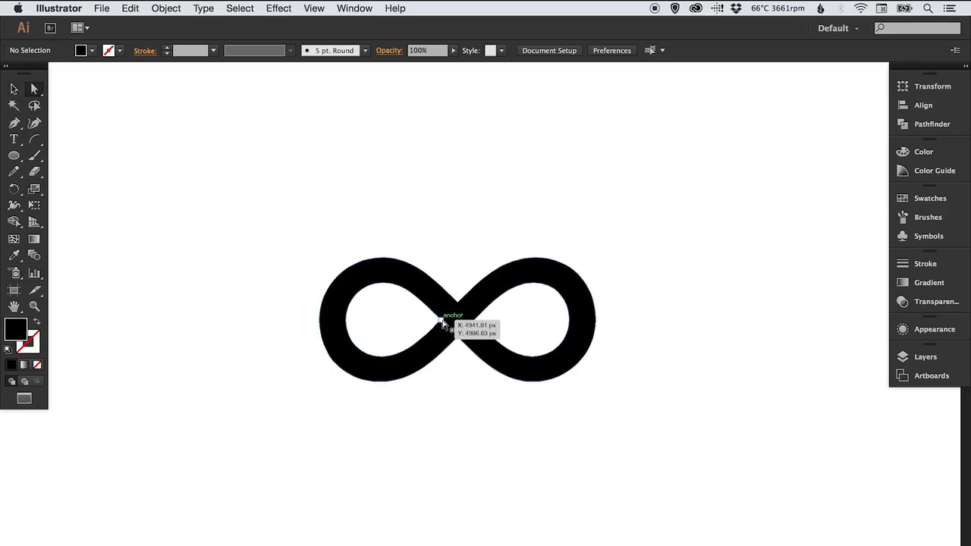
drag(440, 323, 458, 300)
click(478, 235)
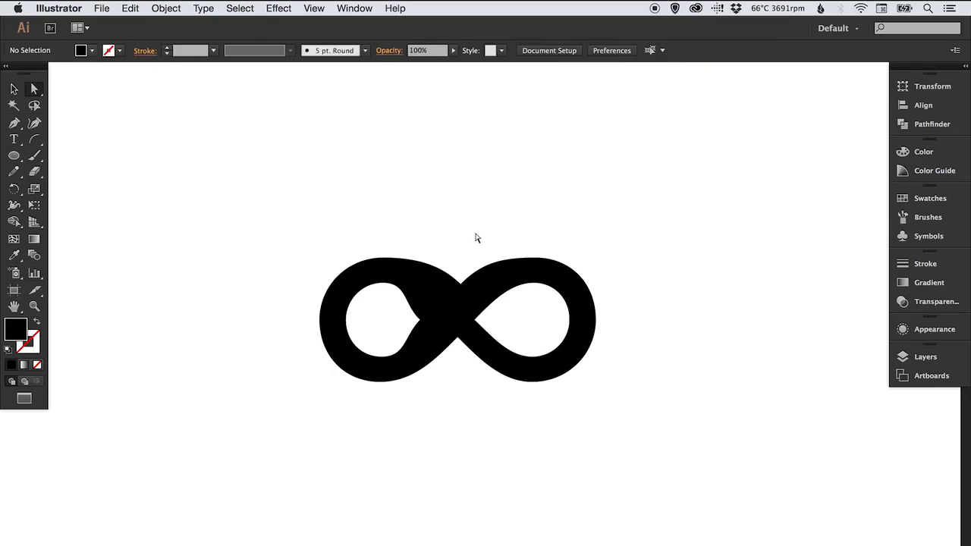
key(super+z)
key(super+z)
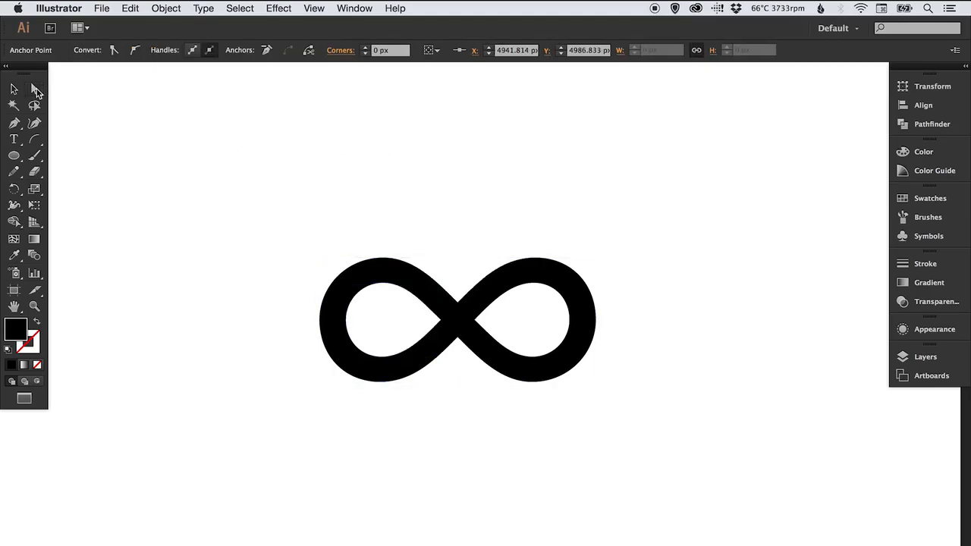
key(v)
click(441, 206)
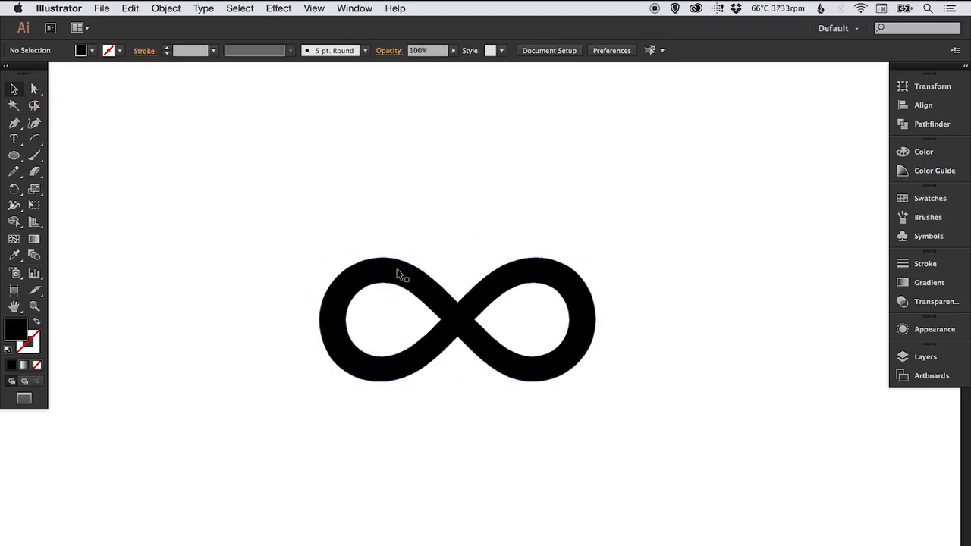